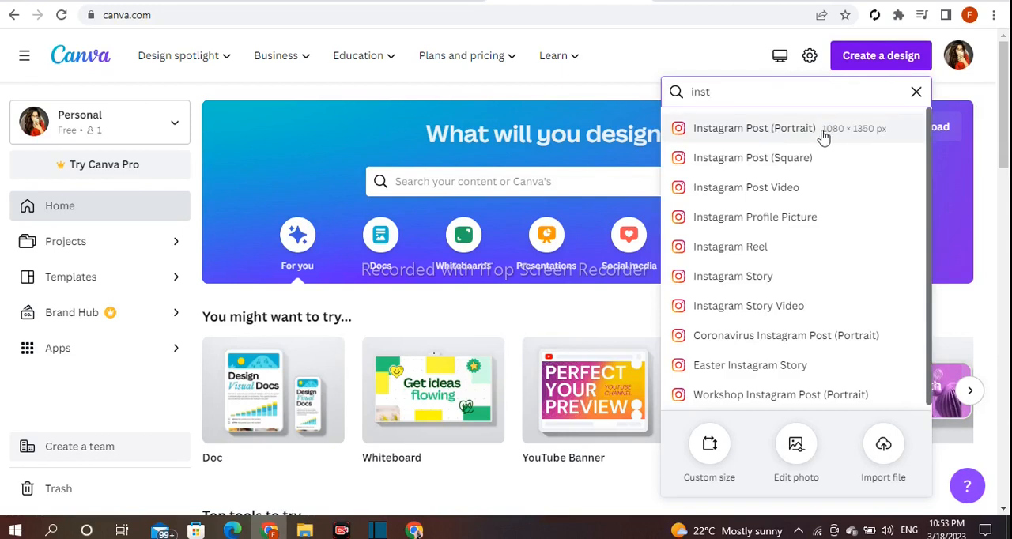
# Create a blank Instagram Post (Portrait) design and title it "3D effect"
pyautogui.click(799, 133)
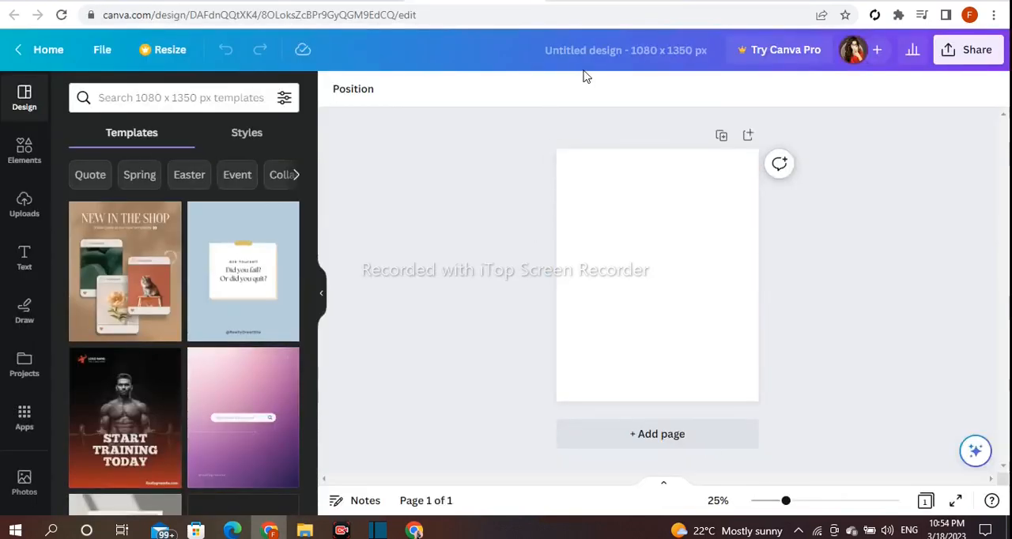
pyautogui.click(631, 54)
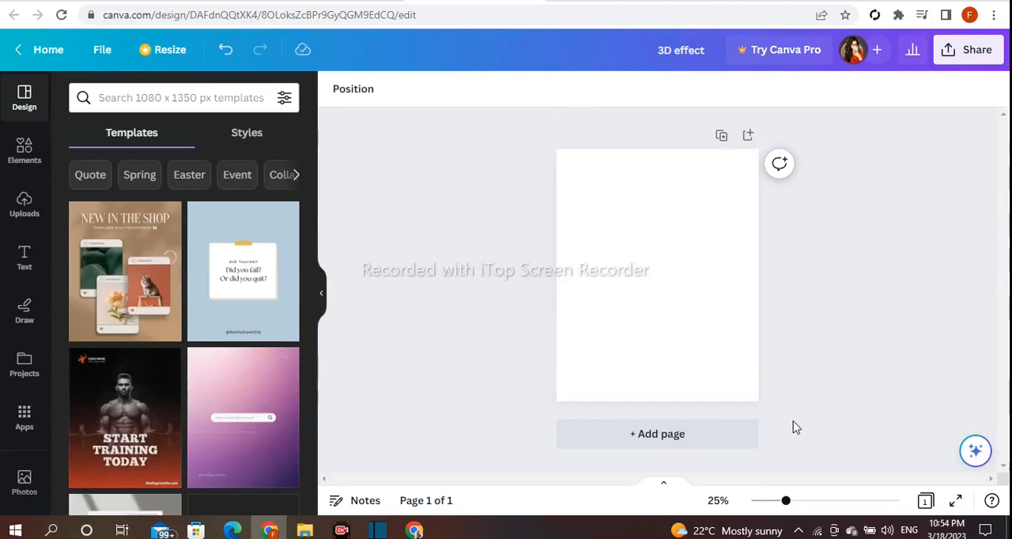
pyautogui.click(816, 500)
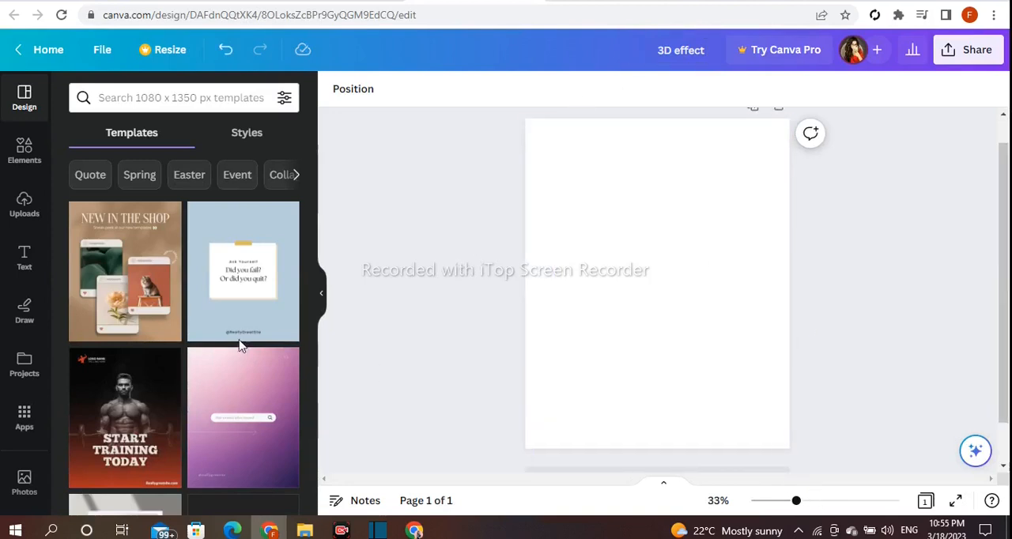
# Add a heading reading "YOGA" and enlarge it to about size 263 across the upper middle of the page
pyautogui.click(23, 261)
pyautogui.click(168, 209)
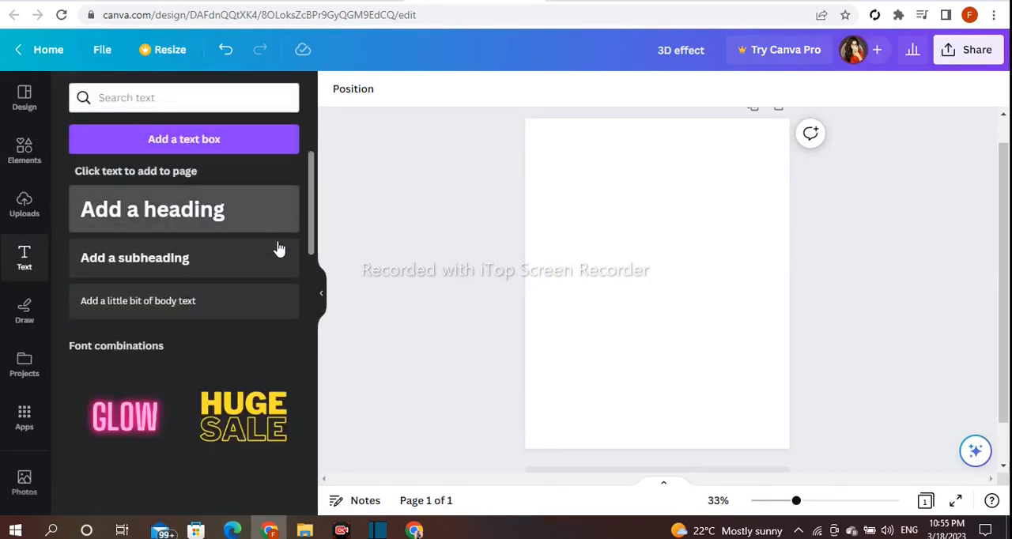
pyautogui.press('BackSpace')
pyautogui.write('YOGA')
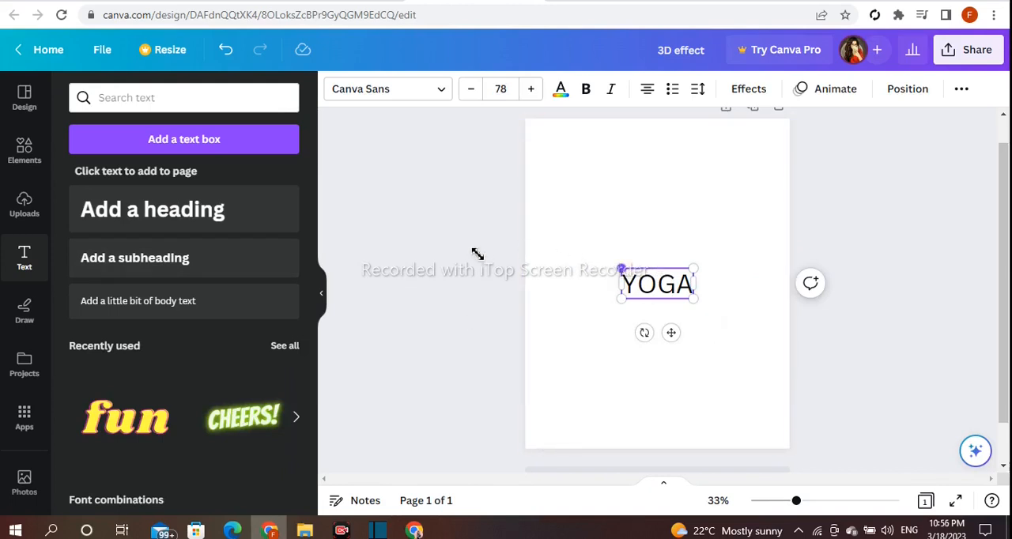
pyautogui.moveTo(684, 297); pyautogui.dragTo(704, 289)
pyautogui.click(634, 277)
# Change the YOGA heading's font to Archivo Black
pyautogui.click(435, 97)
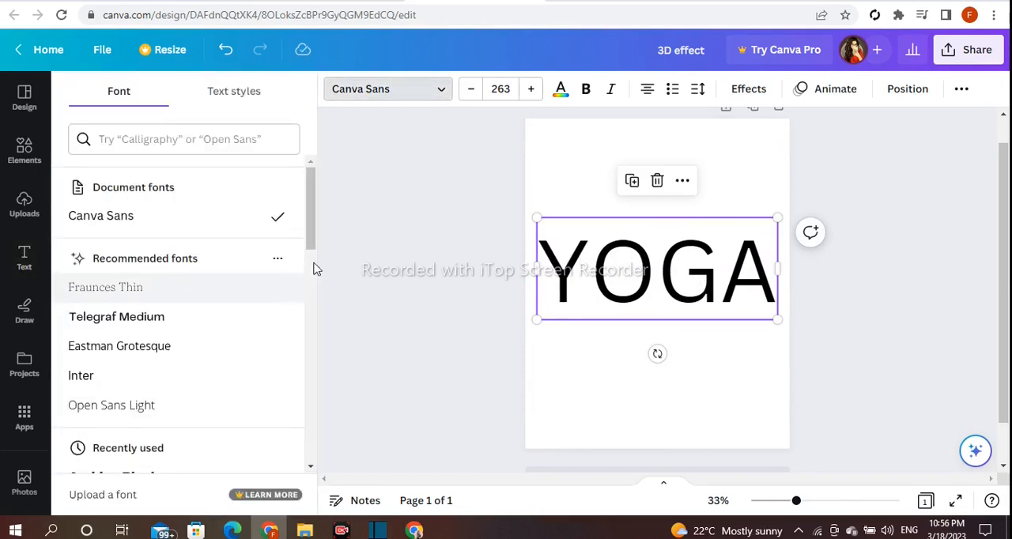
pyautogui.scroll(-2, 314, 245)
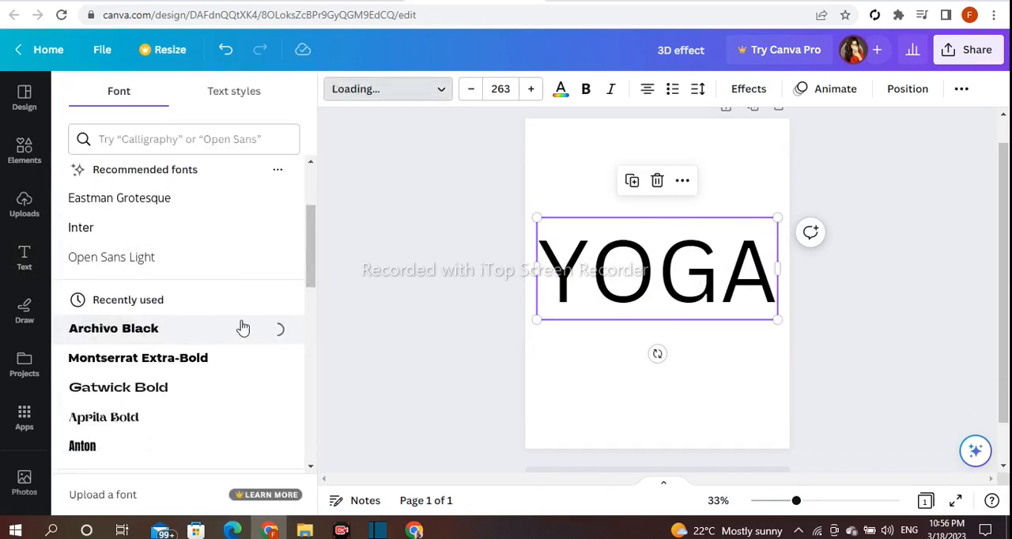
pyautogui.scroll(-1, 313, 279)
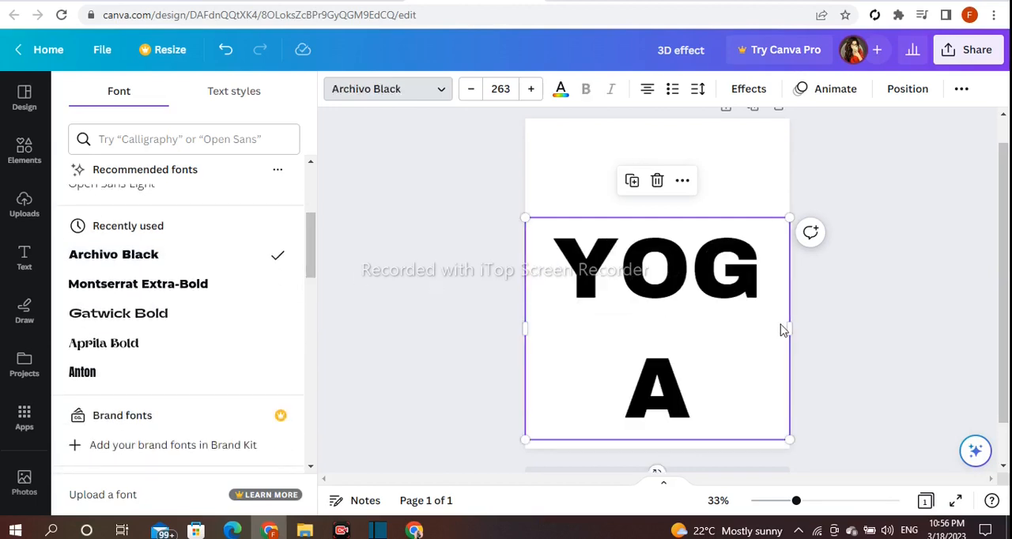
# Widen the YOGA text box to fit the word on one line, resize it to about 248 and centre it across the page
pyautogui.moveTo(793, 327)
pyautogui.mouseDown()
pyautogui.moveTo(862, 326)
pyautogui.moveTo(786, 316)
pyautogui.moveTo(810, 328)
pyautogui.mouseUp()
pyautogui.moveTo(749, 282); pyautogui.dragTo(727, 285)
pyautogui.moveTo(792, 308); pyautogui.dragTo(819, 319)
pyautogui.moveTo(504, 270)
pyautogui.mouseDown()
pyautogui.moveTo(535, 266)
pyautogui.moveTo(496, 261)
pyautogui.mouseUp()
pyautogui.click(498, 262)
pyautogui.moveTo(589, 275); pyautogui.dragTo(586, 280)
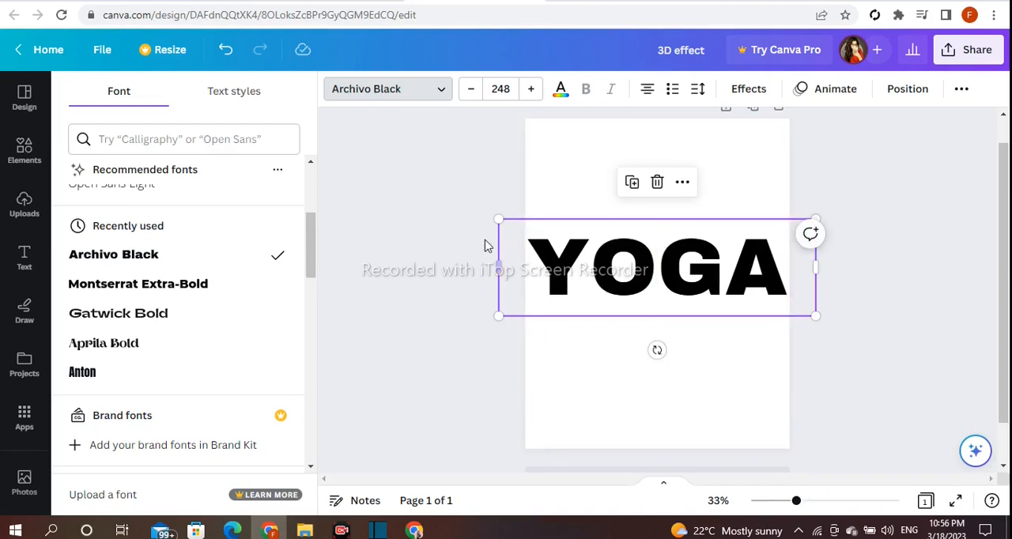
# Recolour the YOGA heading with the darker orange from the default solid colours
pyautogui.click(593, 267)
pyautogui.click(558, 147)
pyautogui.click(416, 147)
pyautogui.click(605, 290)
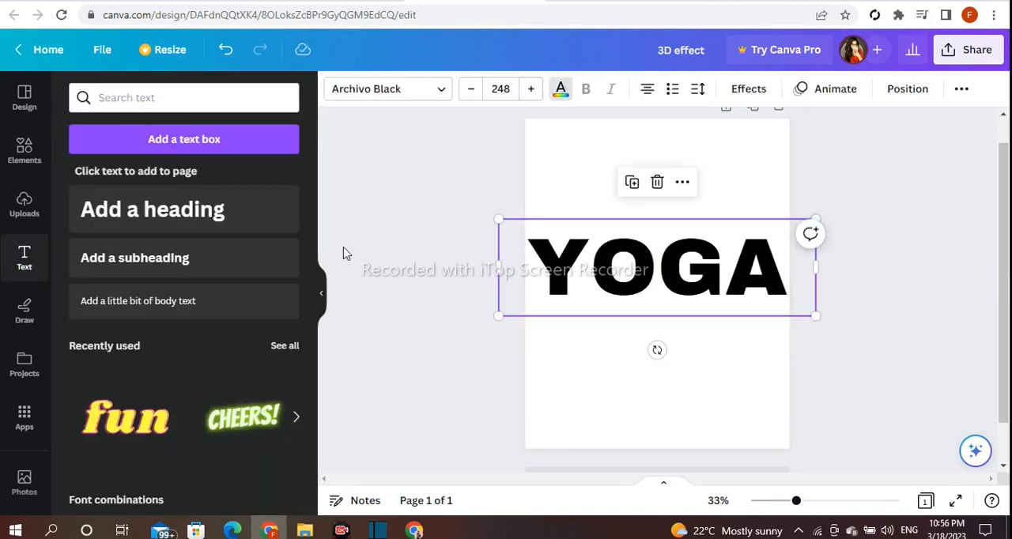
pyautogui.scroll(-1, 287, 316)
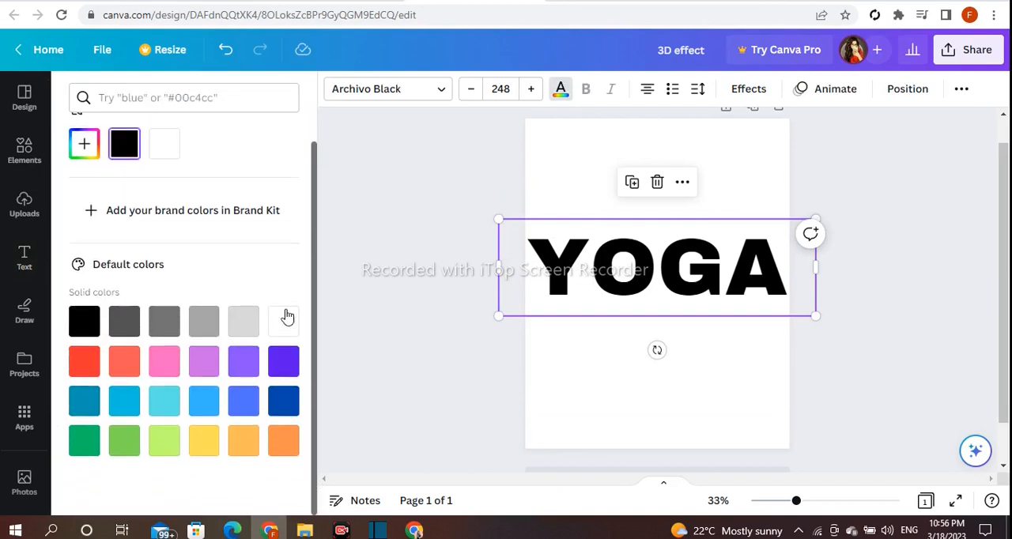
pyautogui.click(285, 405)
pyautogui.click(245, 405)
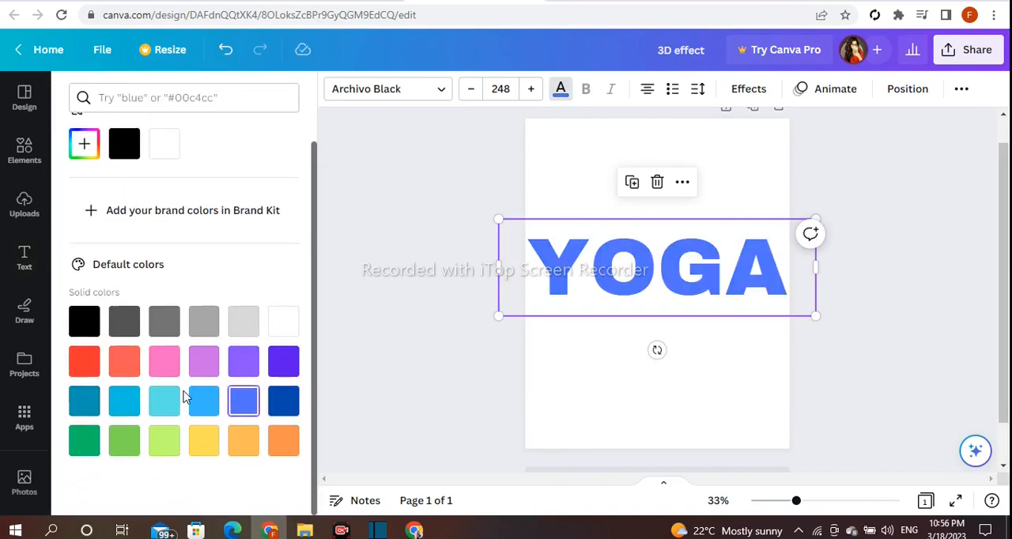
pyautogui.click(245, 443)
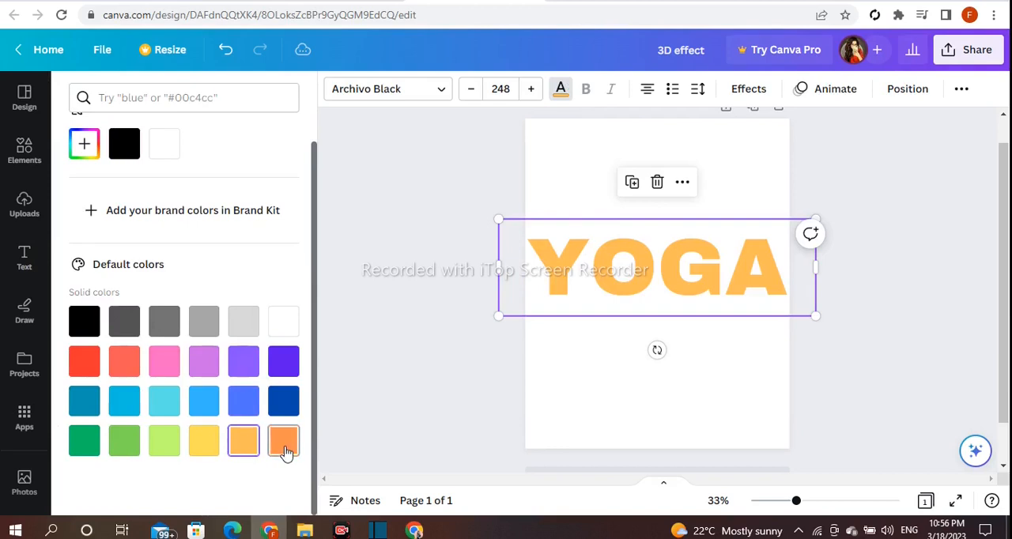
pyautogui.click(284, 445)
pyautogui.press('Escape')
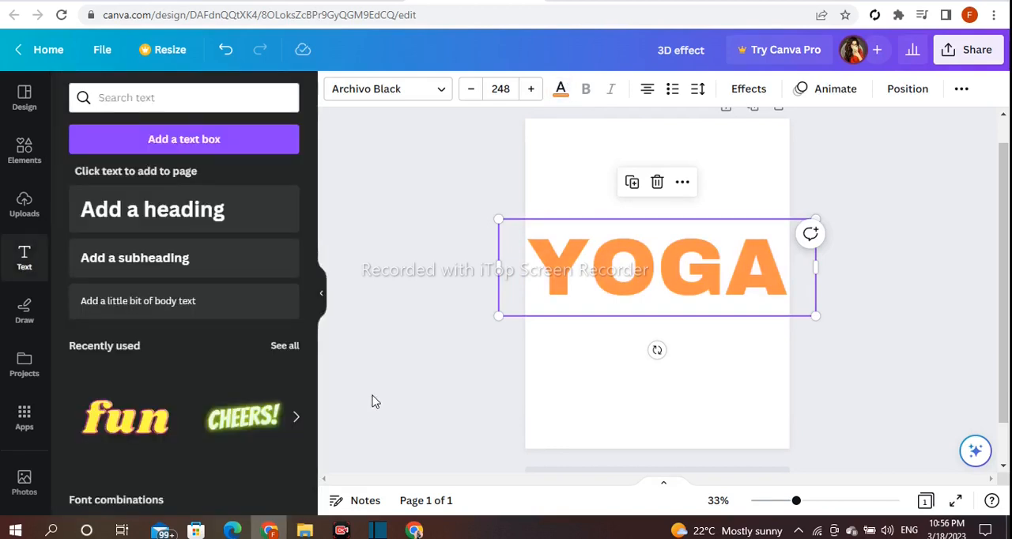
pyautogui.press('Escape')
# Search the elements library for "flower border" and show all of the graphics
pyautogui.click(23, 151)
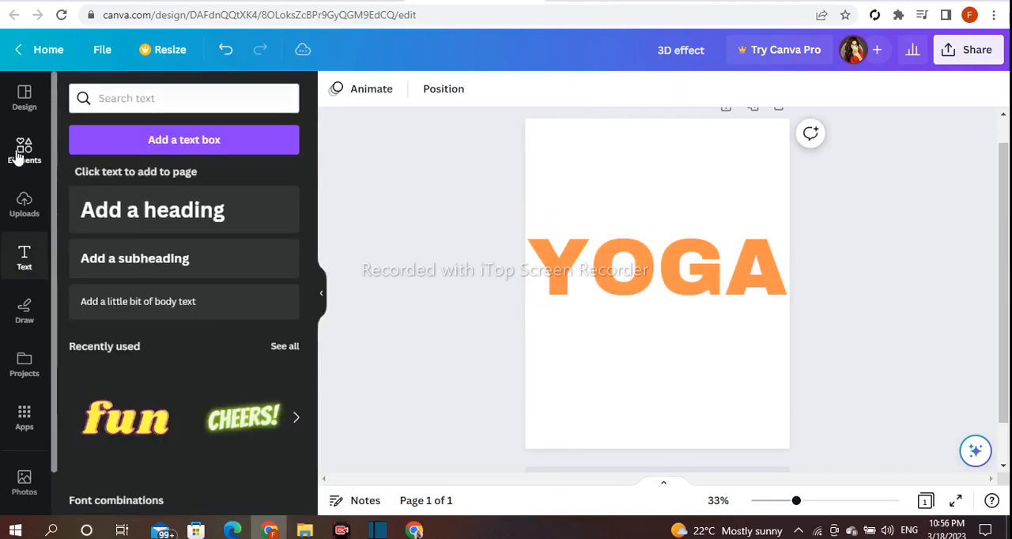
pyautogui.click(157, 98)
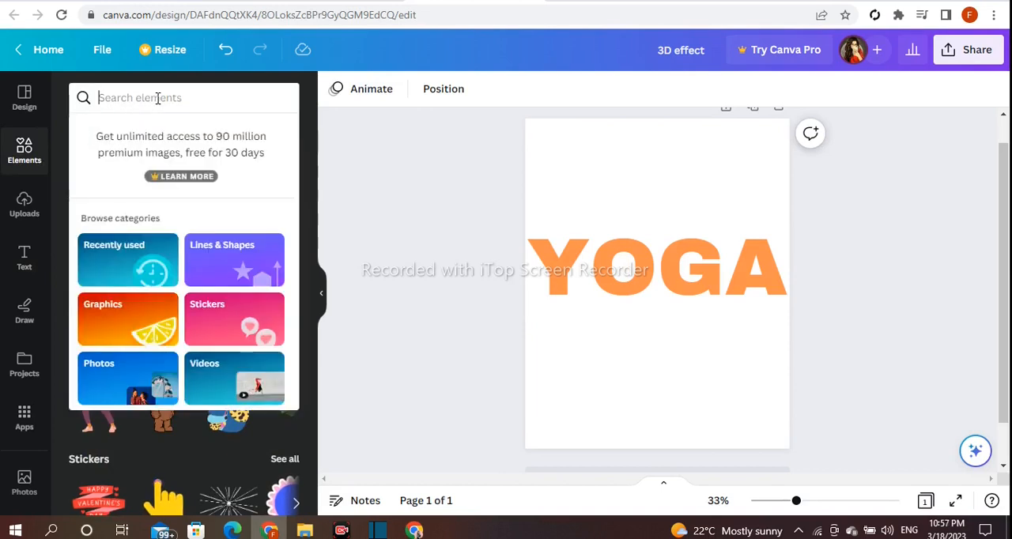
pyautogui.write('f')
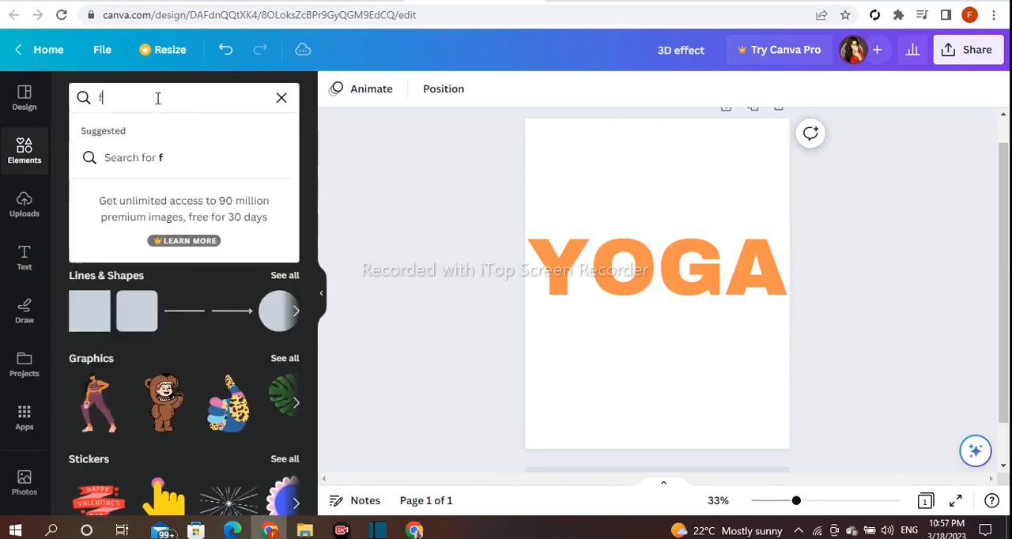
pyautogui.write('lowe')
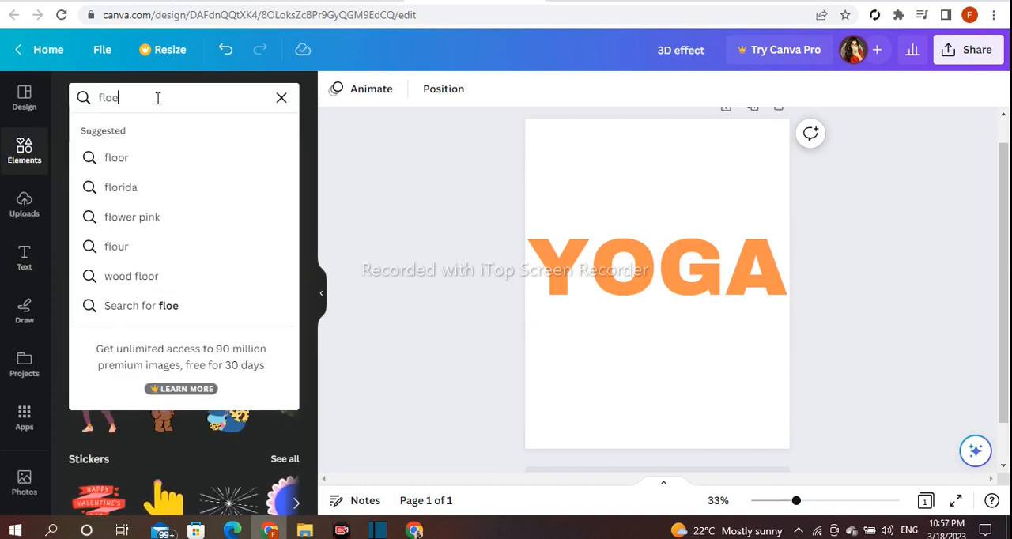
pyautogui.press('BackSpace')
pyautogui.write('wer')
pyautogui.write(' co')
pyautogui.press('BackSpace')
pyautogui.press('BackSpace')
pyautogui.write('borde')
pyautogui.press('Return')
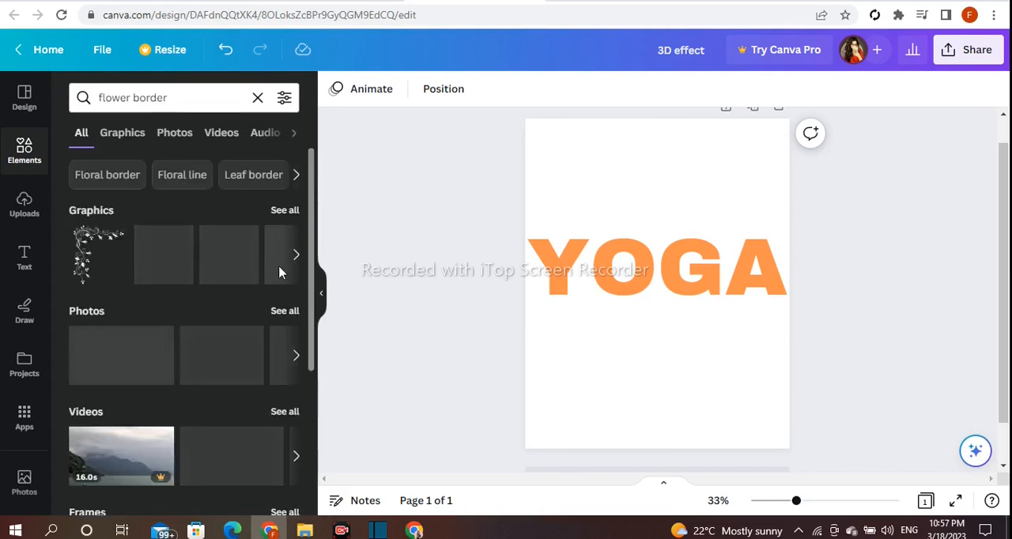
pyautogui.click(286, 211)
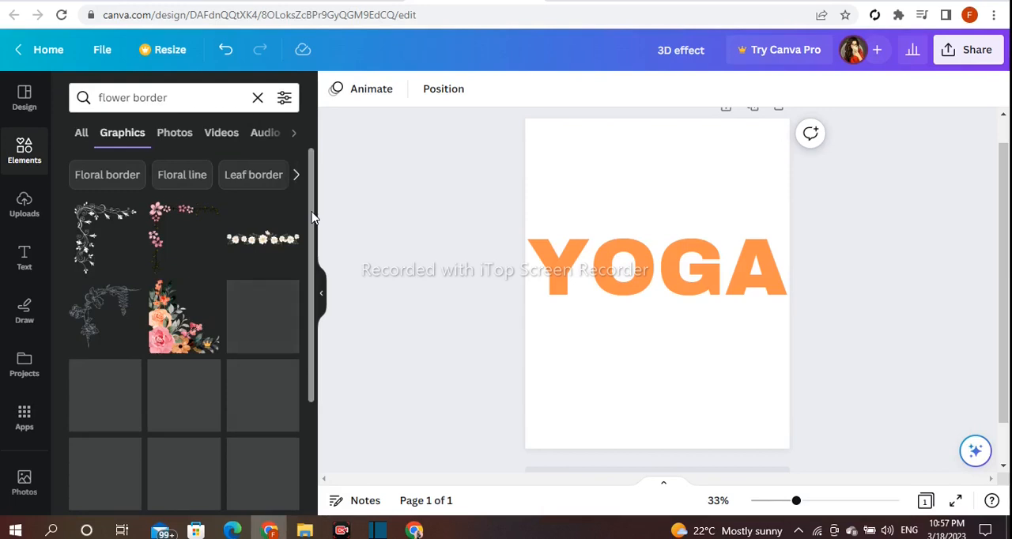
# Try the sketched flower corner graphic enlarged and rotated at the page's upper-left corner, and remove it
pyautogui.click(91, 330)
pyautogui.moveTo(670, 294); pyautogui.dragTo(589, 175)
pyautogui.moveTo(528, 218); pyautogui.dragTo(459, 287)
pyautogui.moveTo(598, 211); pyautogui.dragTo(668, 197)
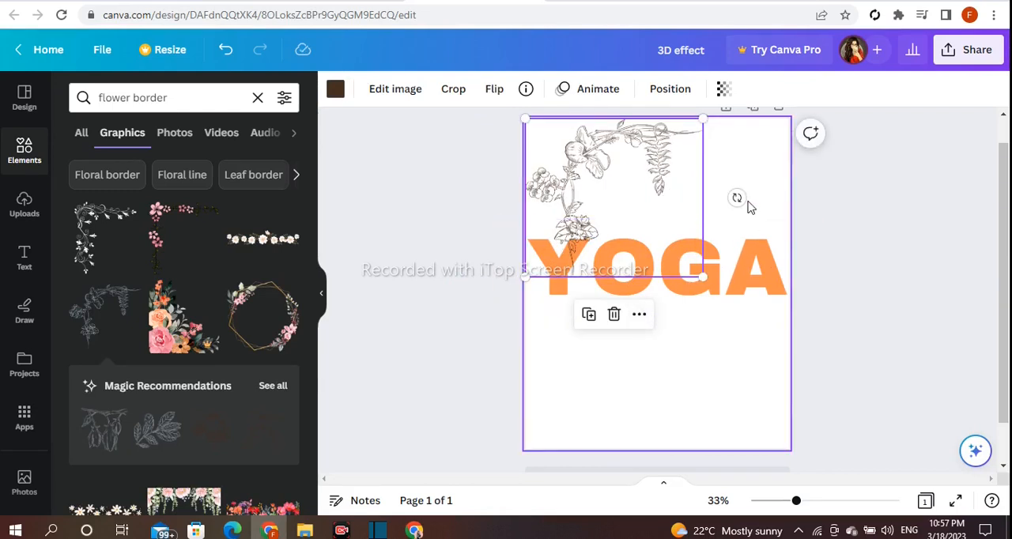
pyautogui.moveTo(736, 198); pyautogui.dragTo(662, 293)
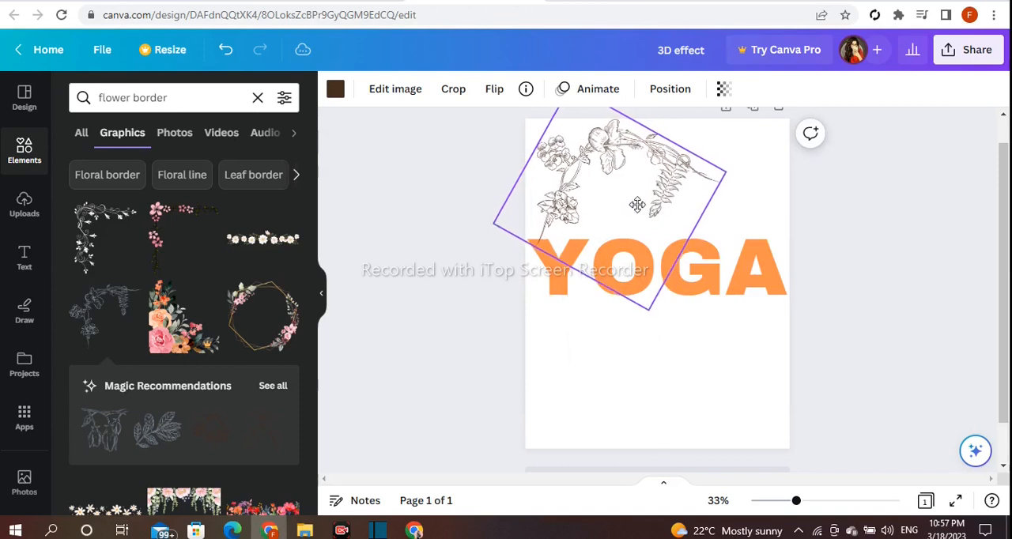
pyautogui.click(597, 352)
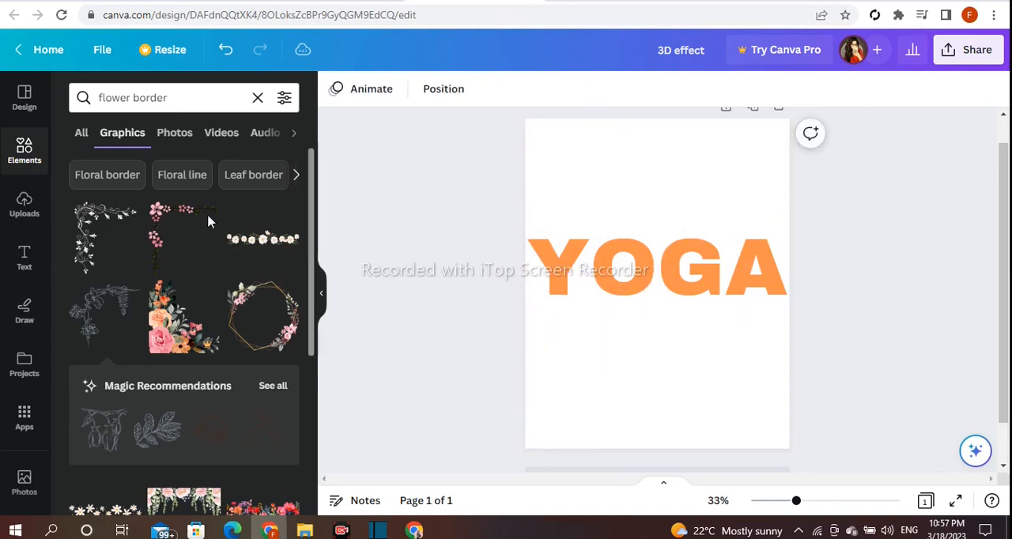
# Add the black vine corner graphic, fit it into the page's upper-left corner and enlarge it down over the Y of YOGA
pyautogui.click(103, 242)
pyautogui.moveTo(609, 275); pyautogui.dragTo(529, 173)
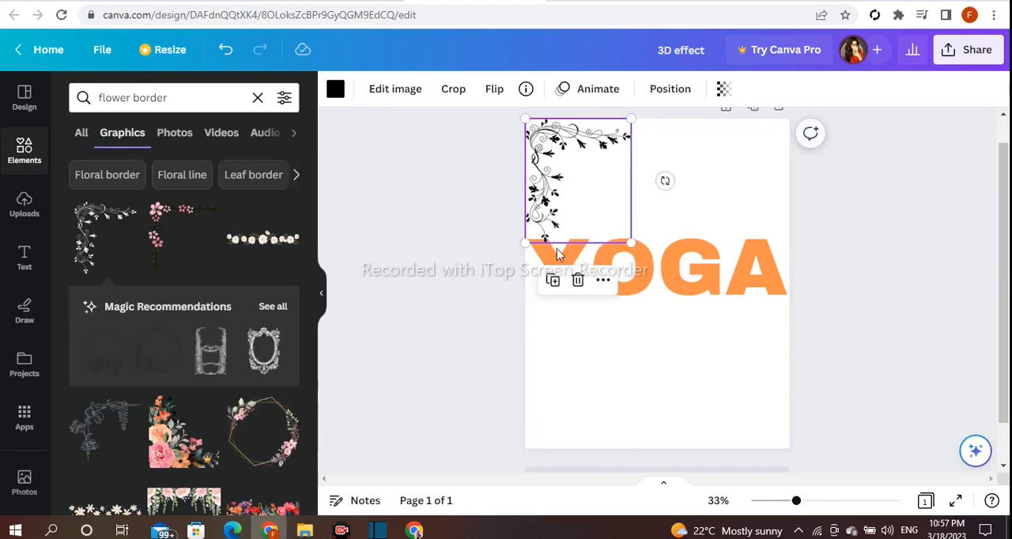
pyautogui.click(814, 195)
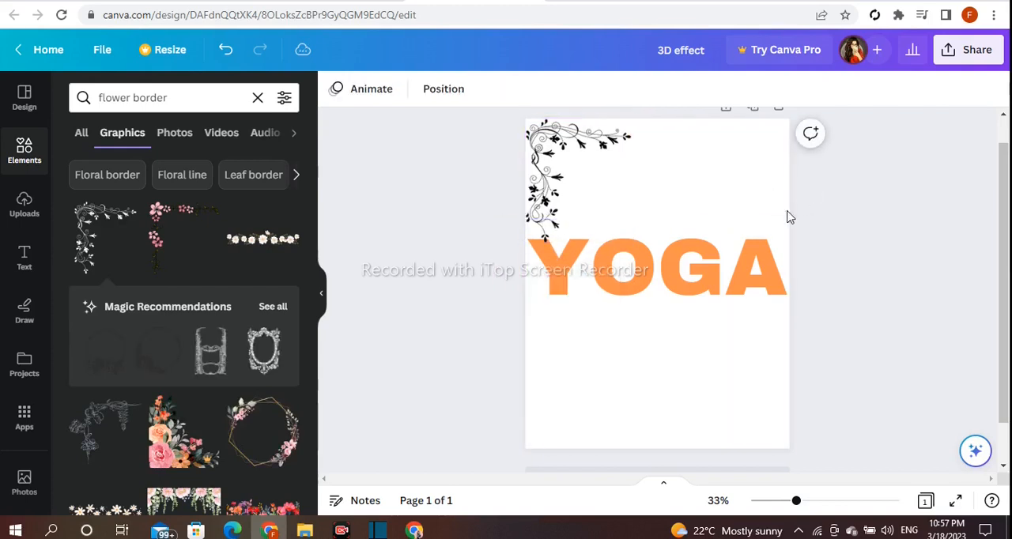
pyautogui.click(529, 197)
pyautogui.moveTo(650, 258); pyautogui.dragTo(648, 262)
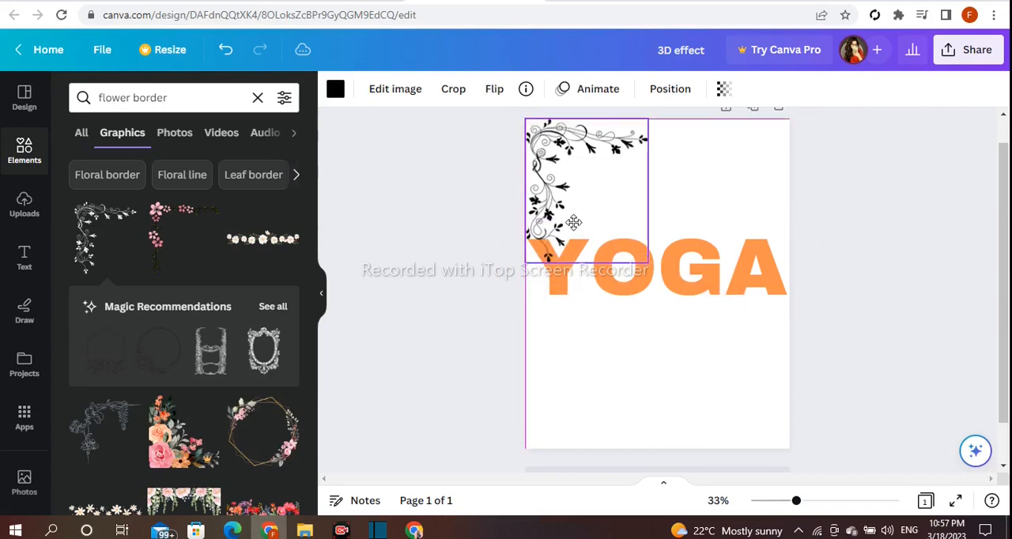
pyautogui.click(447, 241)
# Duplicate the vine corner graphic, place the copy in the page's upper-right corner and flip it horizontally
pyautogui.click(545, 223)
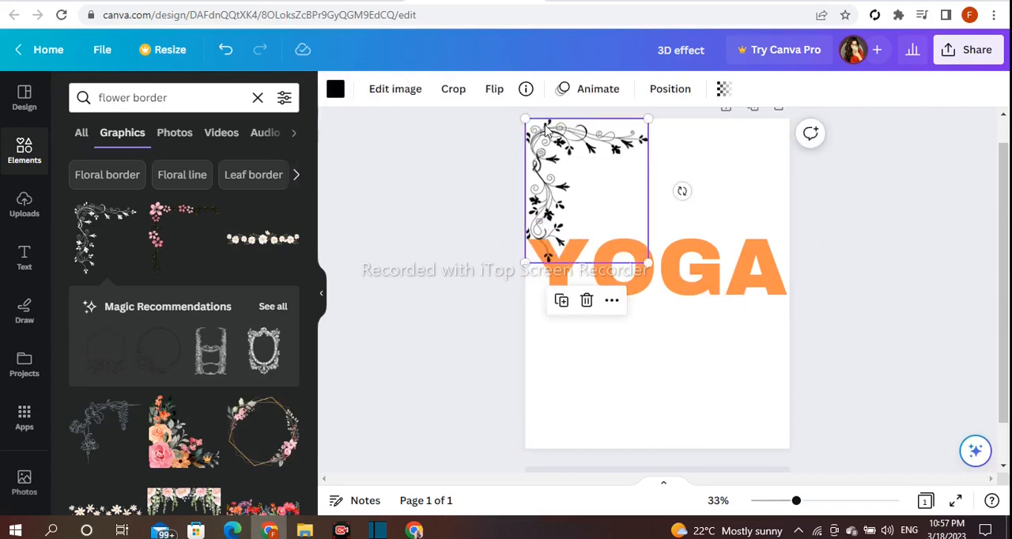
pyautogui.click(561, 301)
pyautogui.moveTo(585, 214); pyautogui.dragTo(690, 212)
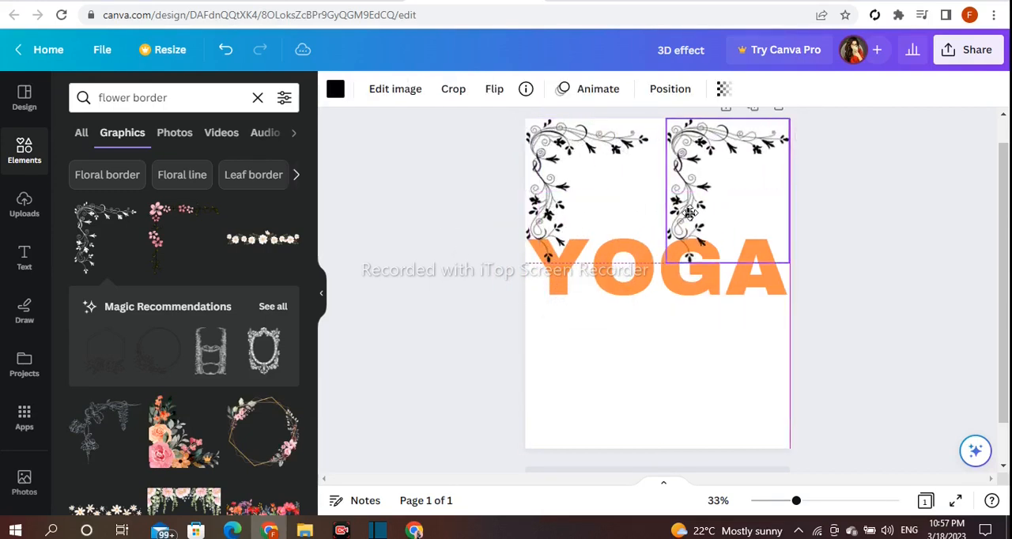
pyautogui.click(495, 91)
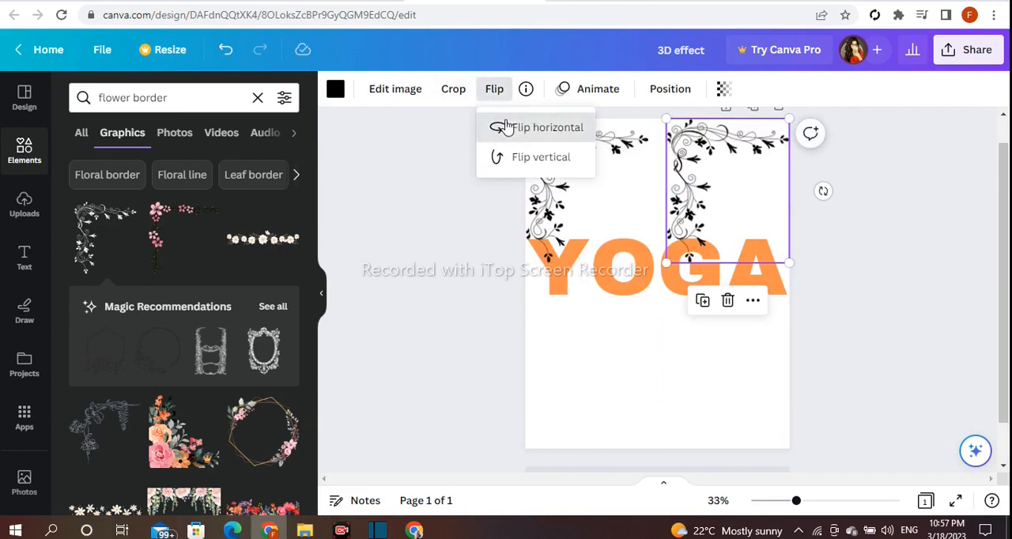
pyautogui.click(521, 127)
pyautogui.click(717, 181)
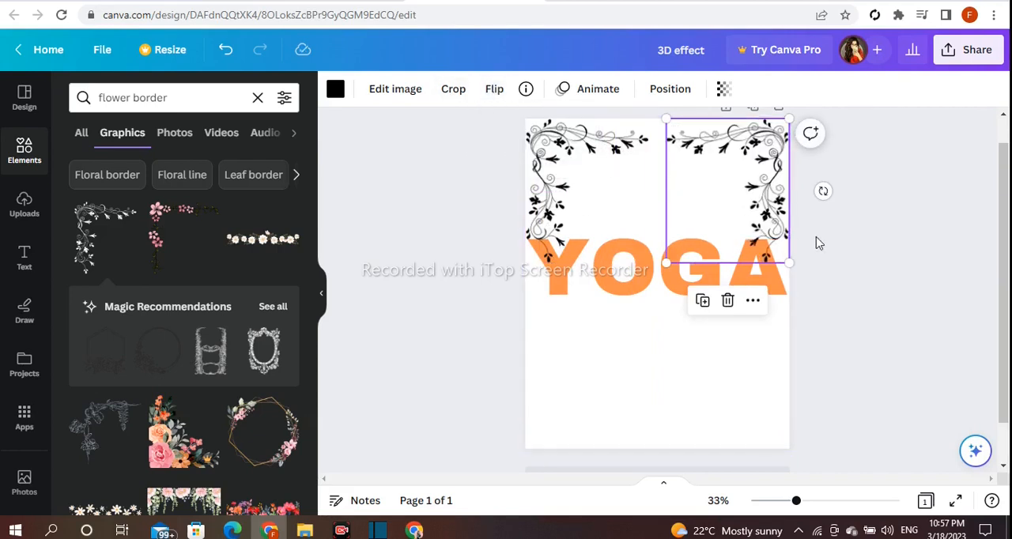
pyautogui.click(849, 237)
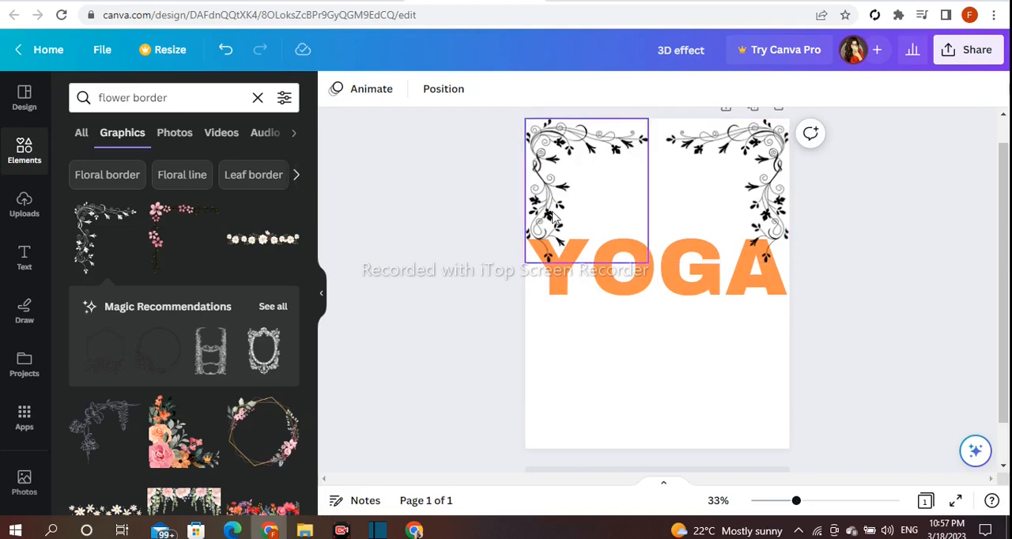
# Bring the YOGA heading forward one layer among the vine corner graphics
pyautogui.click(638, 289)
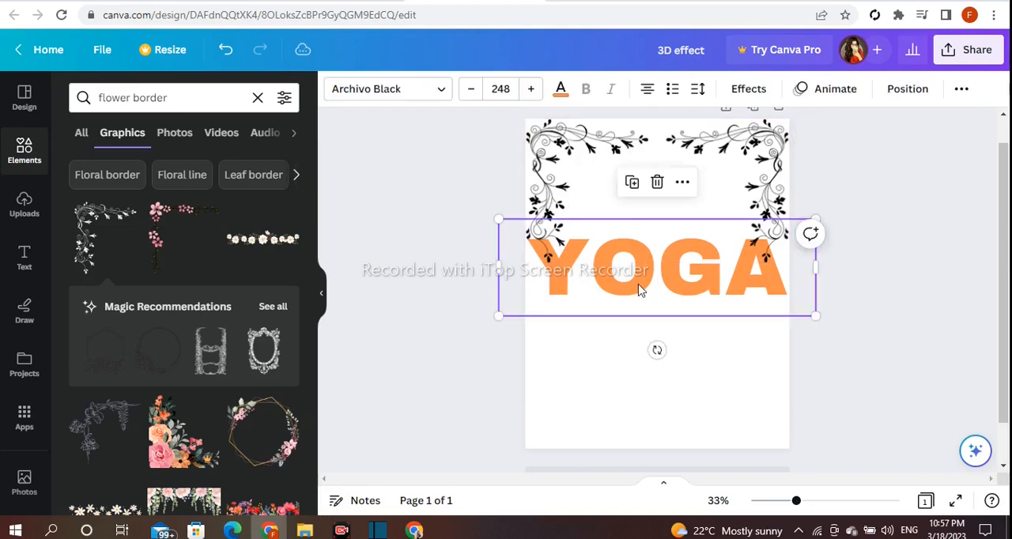
pyautogui.click(681, 182)
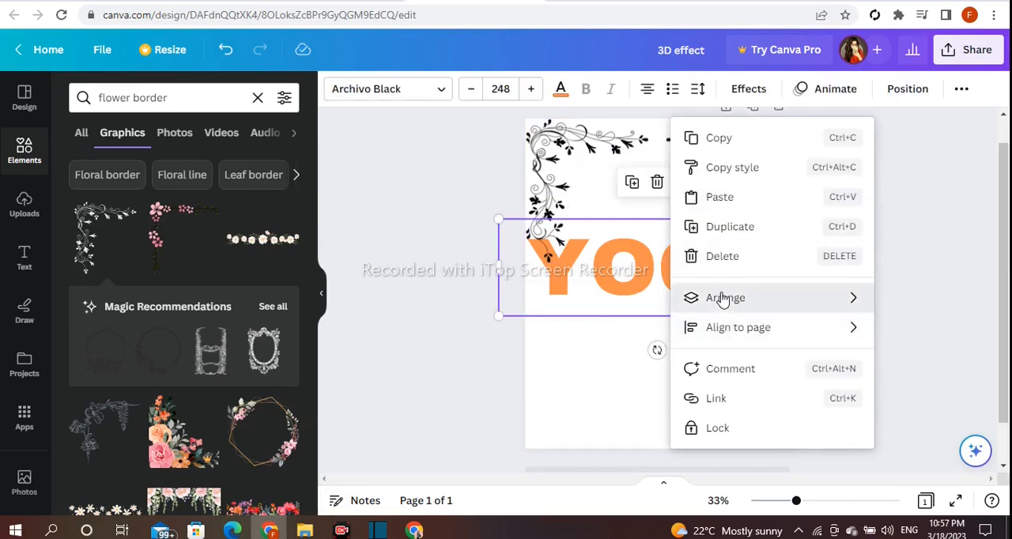
pyautogui.moveTo(722, 299)
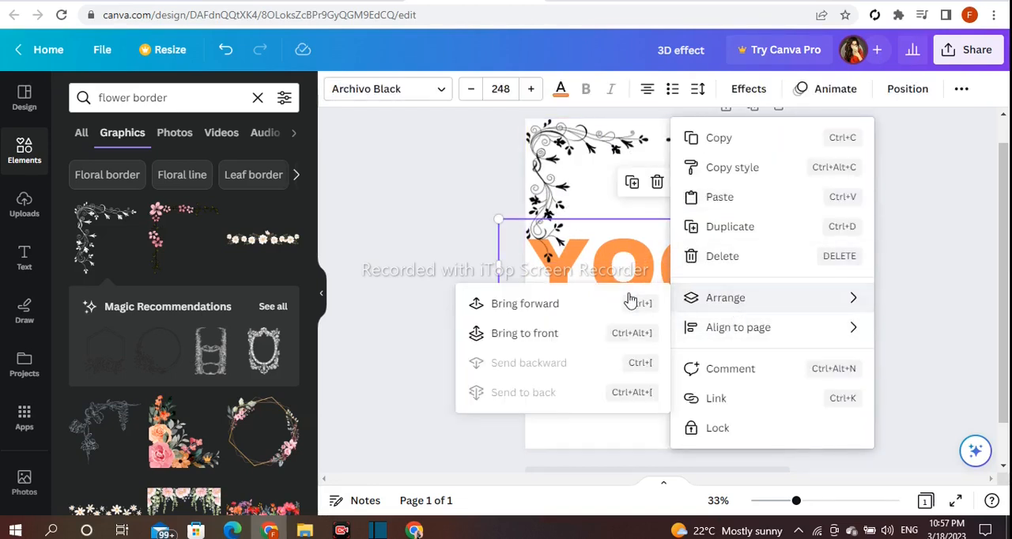
pyautogui.click(542, 314)
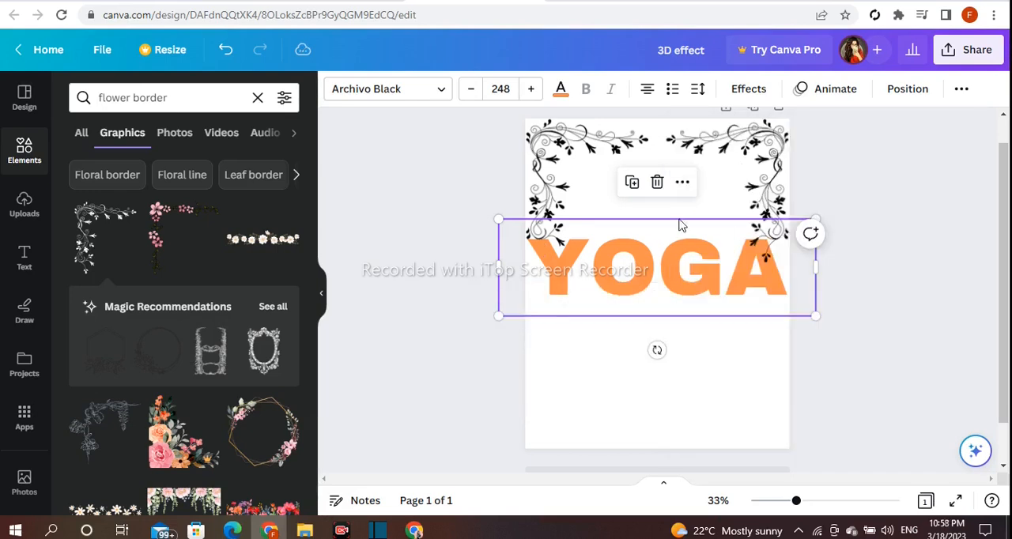
# Bring the YOGA heading forward one more layer, above the mirrored vine corner graphic, and nudge it slightly upward
pyautogui.click(682, 183)
pyautogui.moveTo(695, 299)
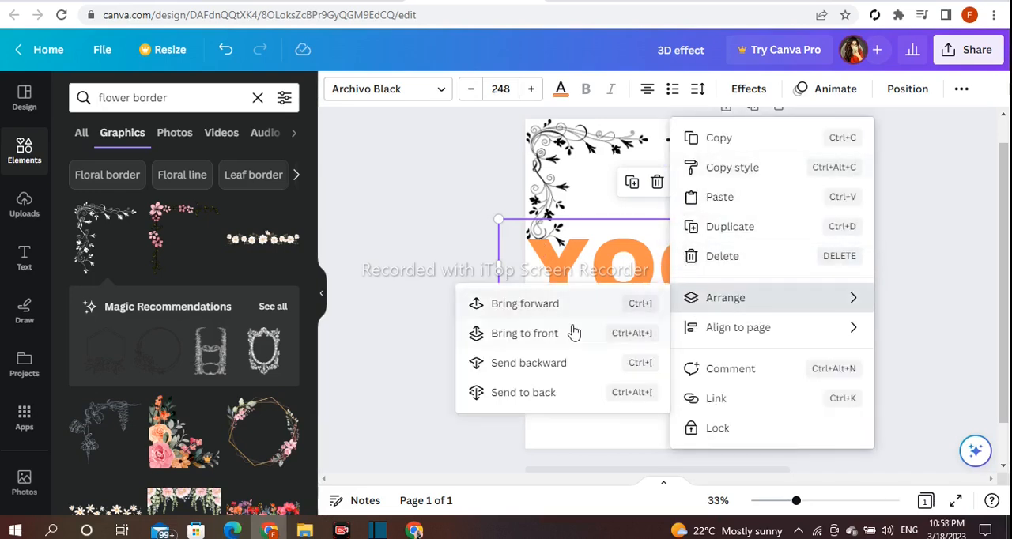
pyautogui.click(540, 301)
pyautogui.click(412, 288)
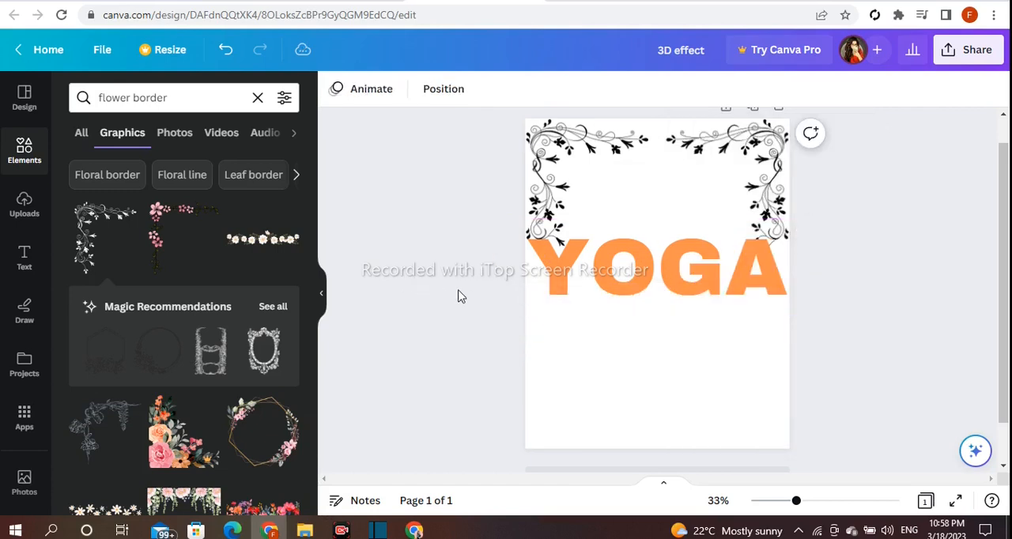
pyautogui.moveTo(618, 289)
pyautogui.mouseDown()
pyautogui.moveTo(623, 273)
pyautogui.moveTo(613, 278)
pyautogui.mouseUp()
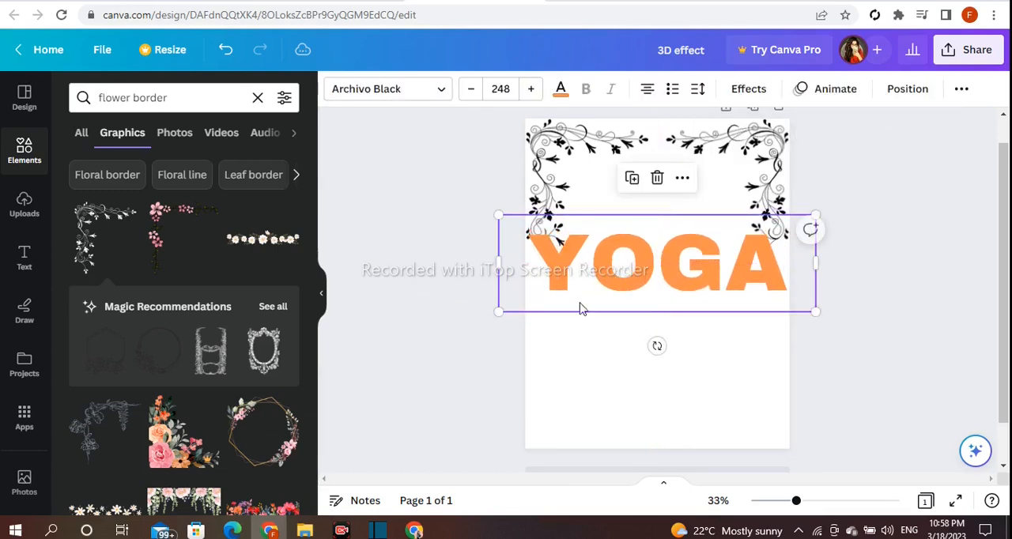
pyautogui.click(469, 336)
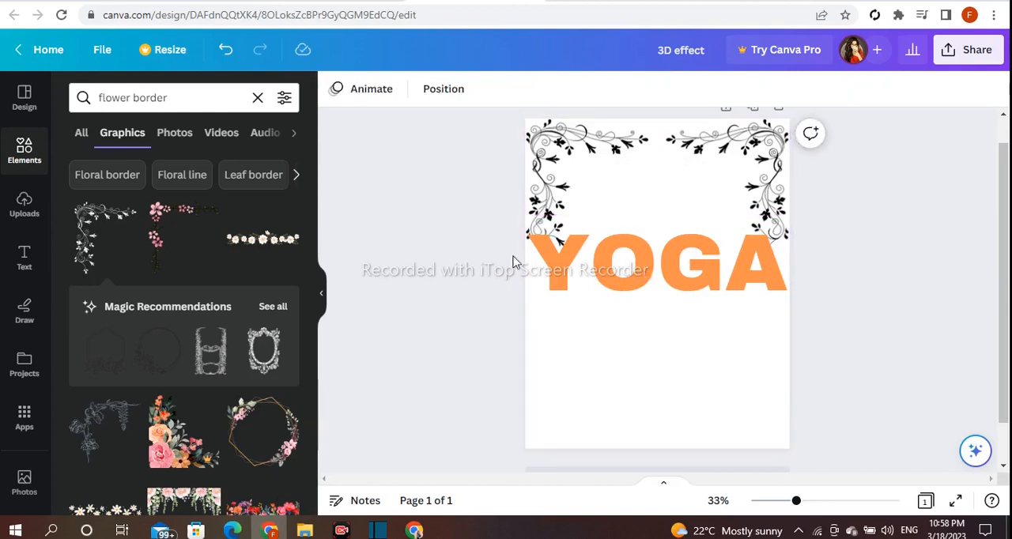
# Switch to the pngegg.com website and search it for "yoga girl"
pyautogui.click(629, 1)
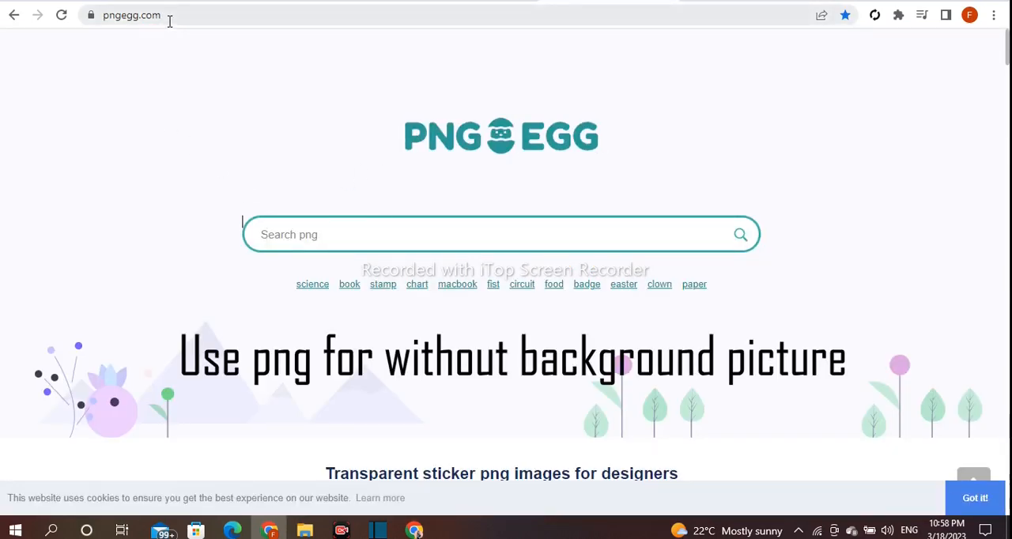
pyautogui.moveTo(168, 15); pyautogui.dragTo(97, 16)
pyautogui.click(189, 75)
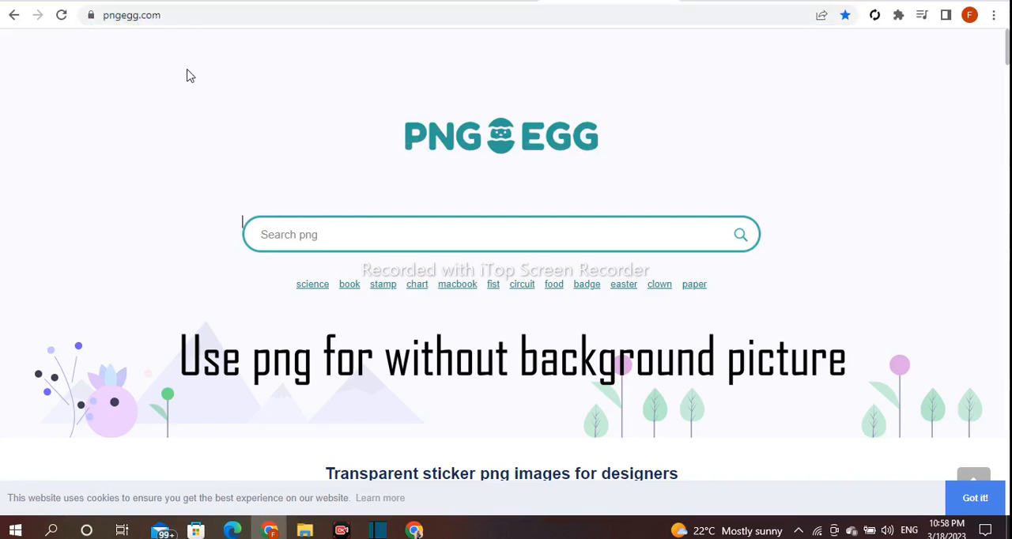
pyautogui.click(304, 231)
pyautogui.write('yoga girl')
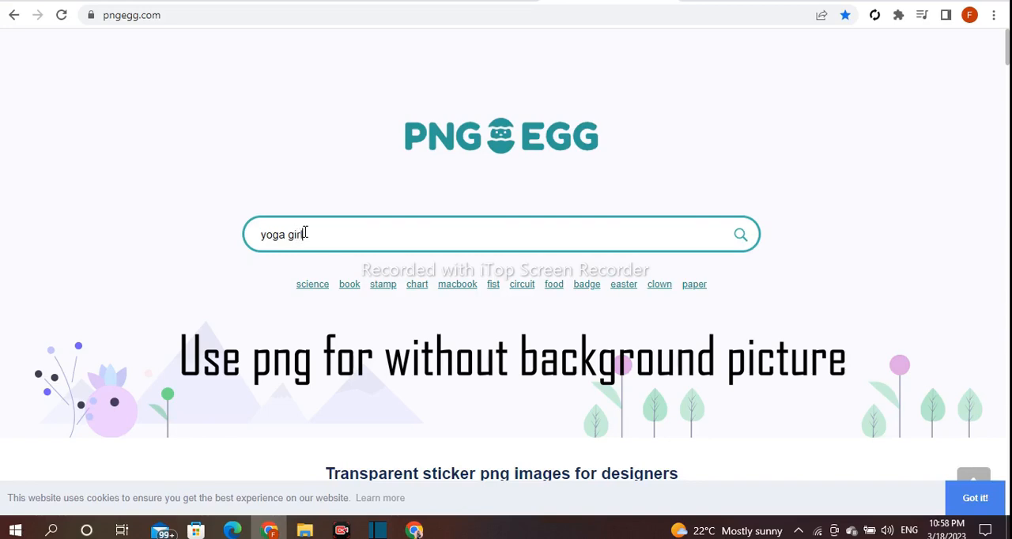
pyautogui.press('Return')
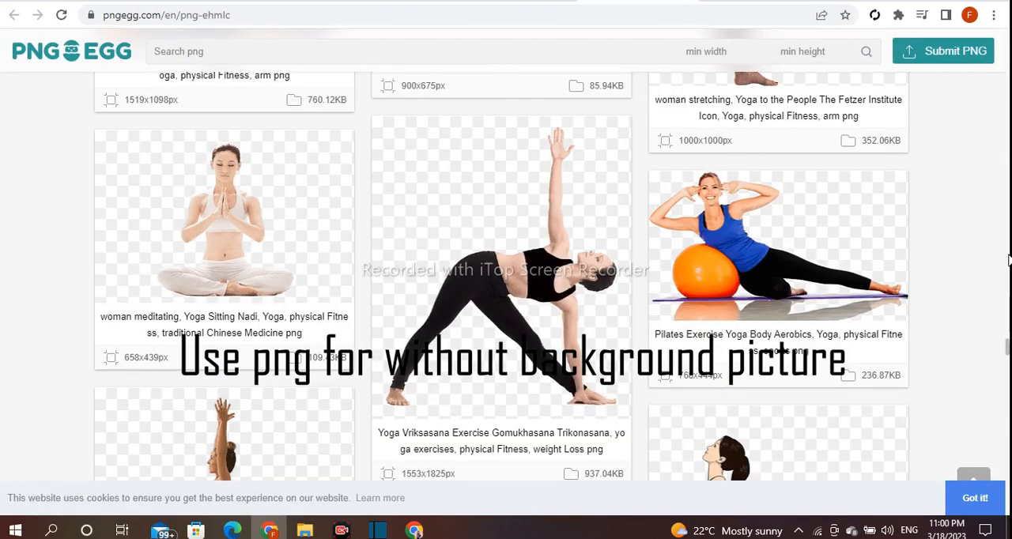
# Open the Yoga Vriksasana Exercise Gomukhasana Trikonasana image, request its free PNG download and dismiss the ad
pyautogui.scroll(-3, 740, 316)
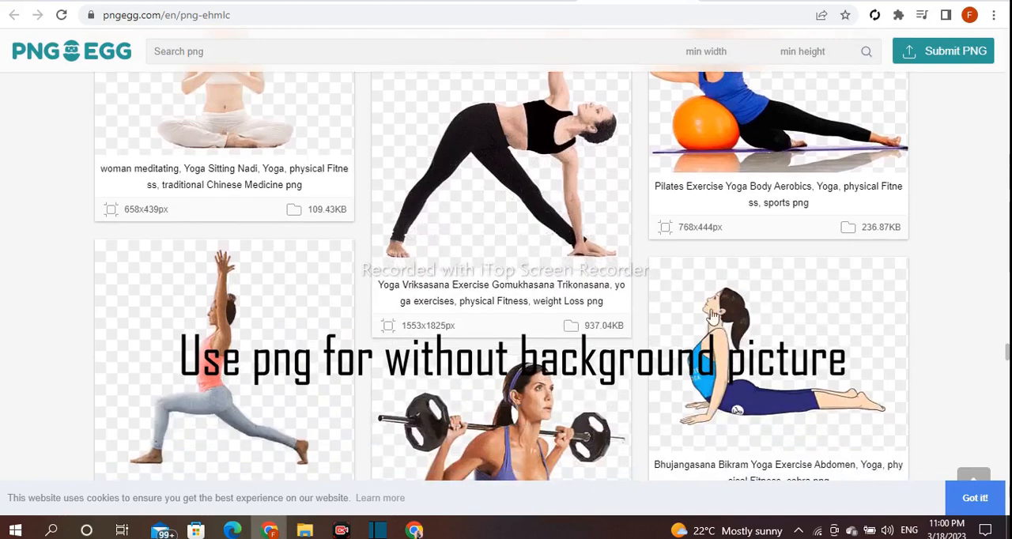
pyautogui.click(470, 261)
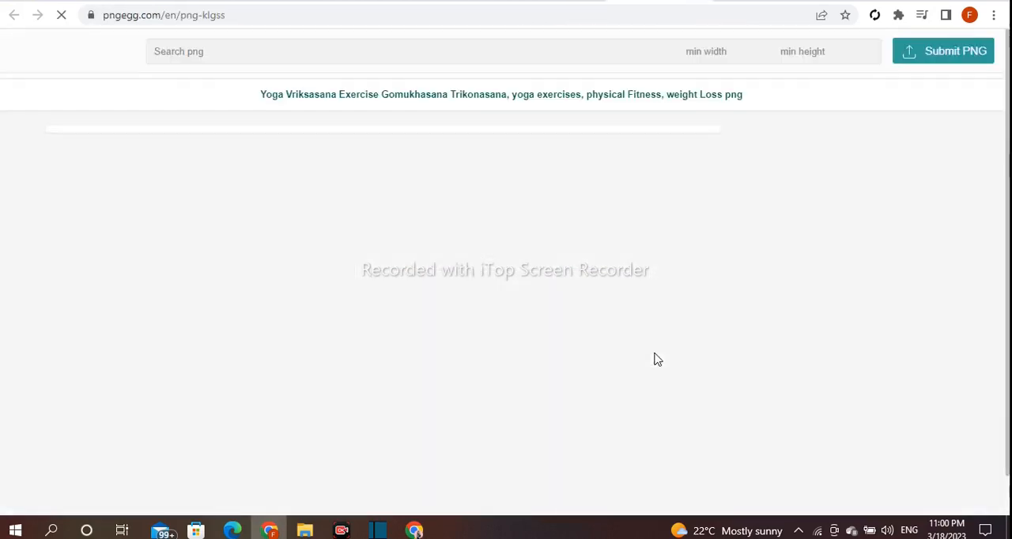
pyautogui.scroll(-4, 1008, 240)
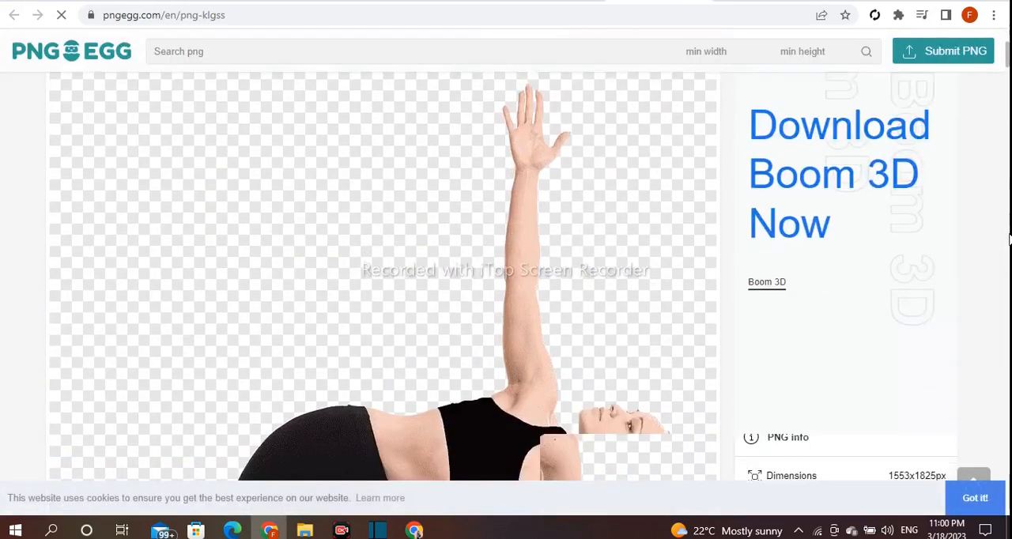
pyautogui.scroll(-10, 1008, 240)
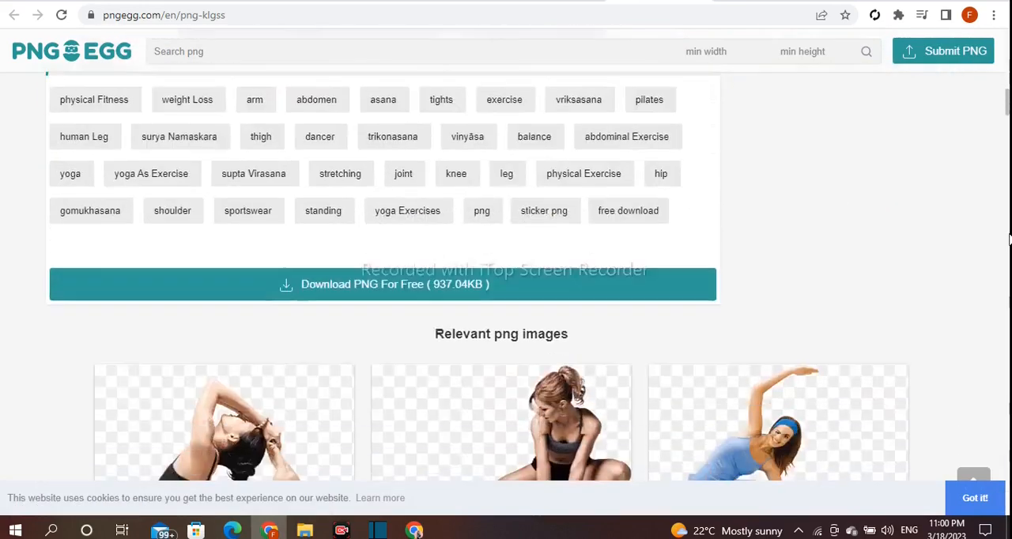
pyautogui.scroll(-1, 1009, 240)
pyautogui.scroll(3, 369, 421)
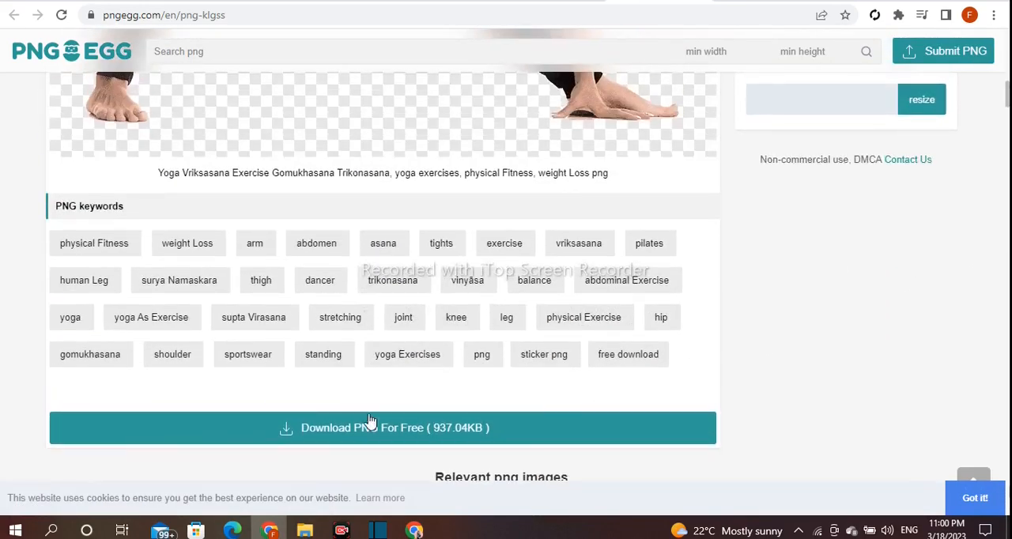
pyautogui.click(409, 434)
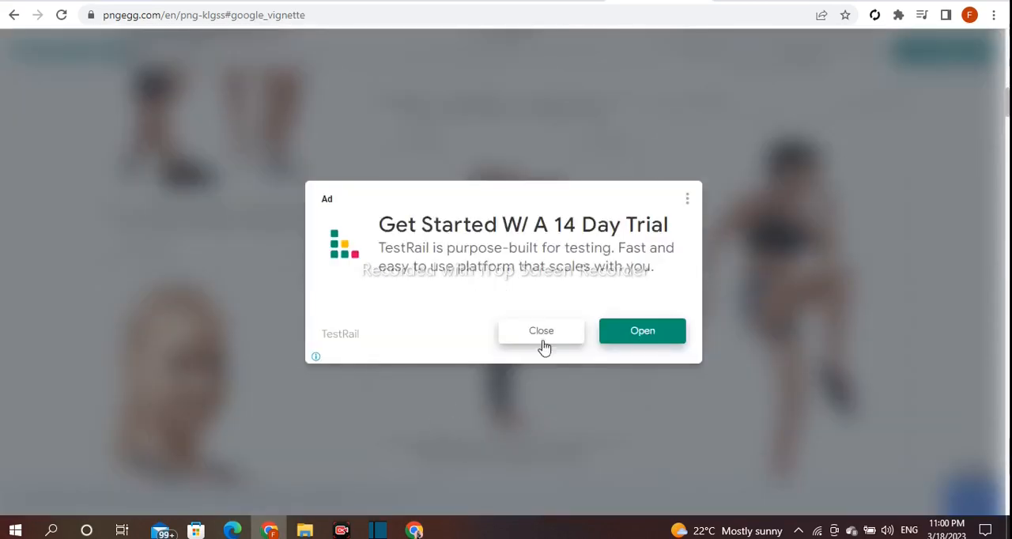
pyautogui.click(565, 333)
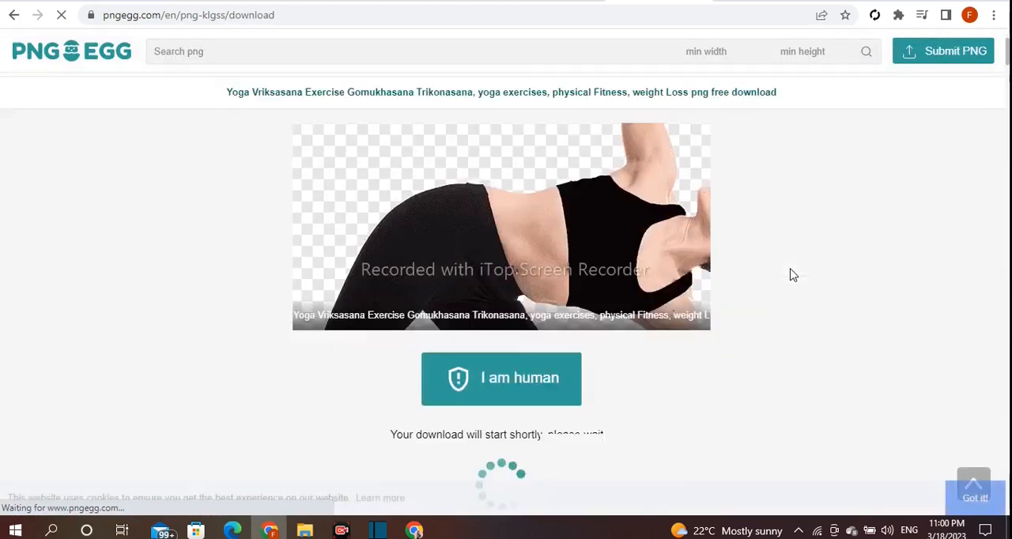
# Complete the human verification by picking the characters in the requested order to download the PNG, and dismiss the download notice
pyautogui.scroll(-2, 791, 275)
pyautogui.scroll(-2, 790, 275)
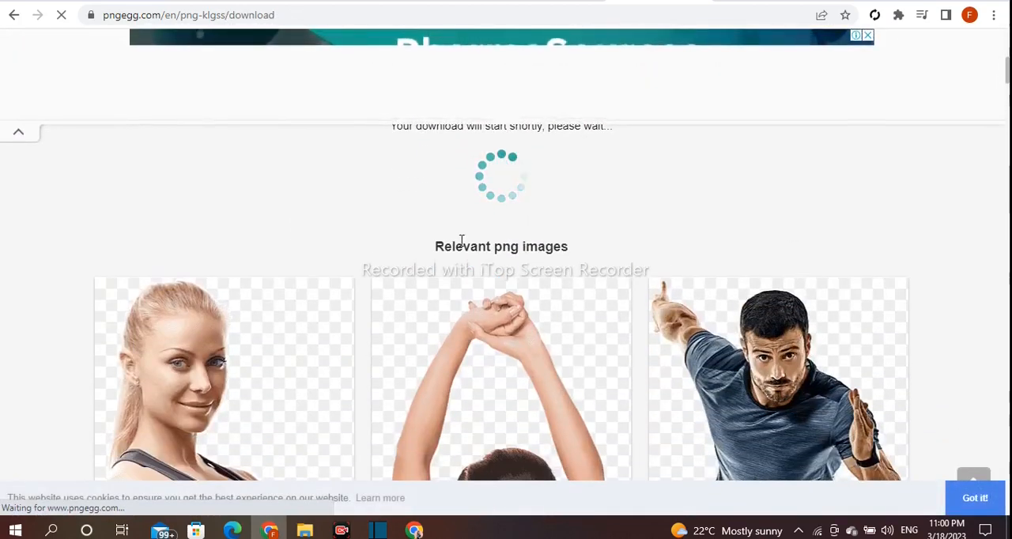
pyautogui.scroll(3, 629, 282)
pyautogui.click(519, 351)
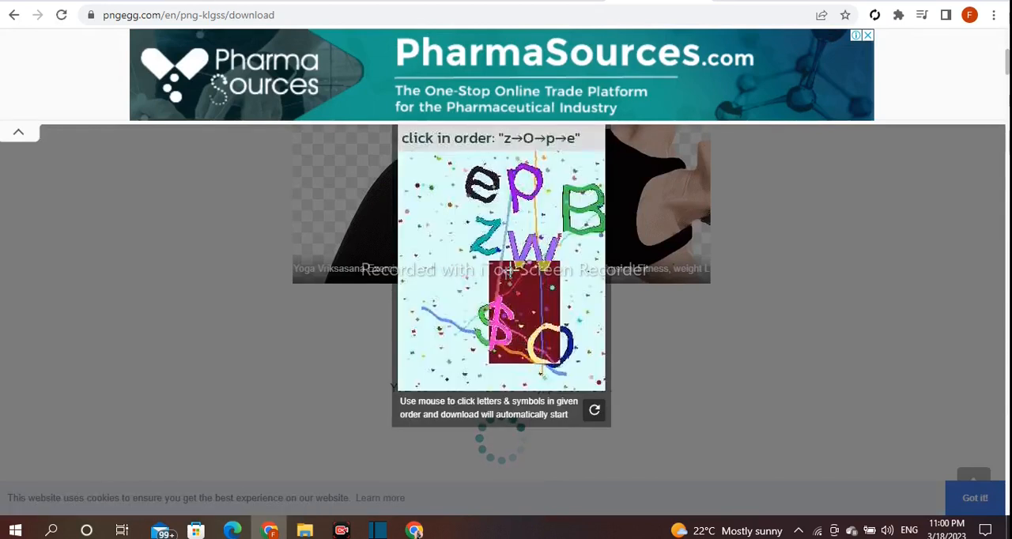
pyautogui.click(540, 343)
pyautogui.click(527, 182)
pyautogui.click(480, 185)
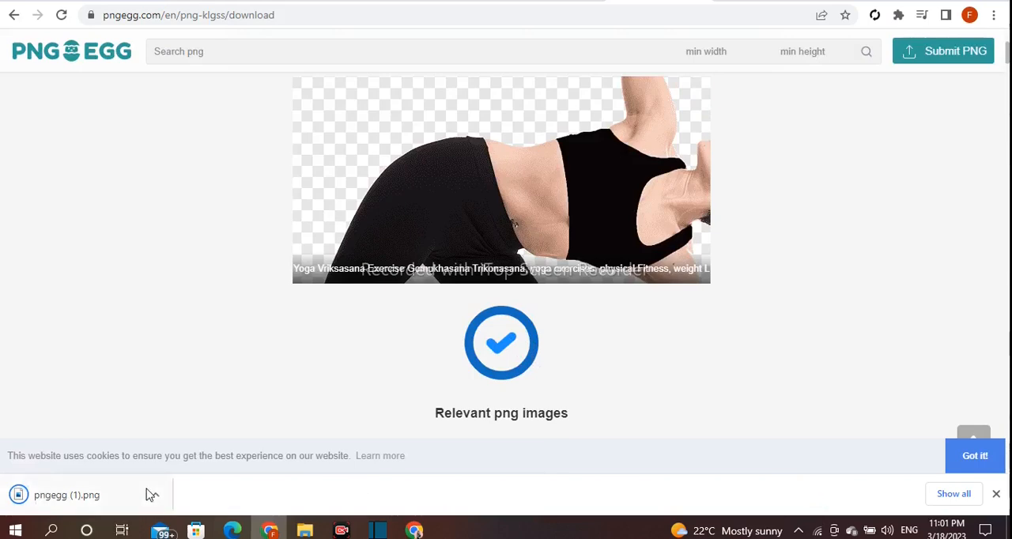
pyautogui.click(154, 496)
pyautogui.click(486, 480)
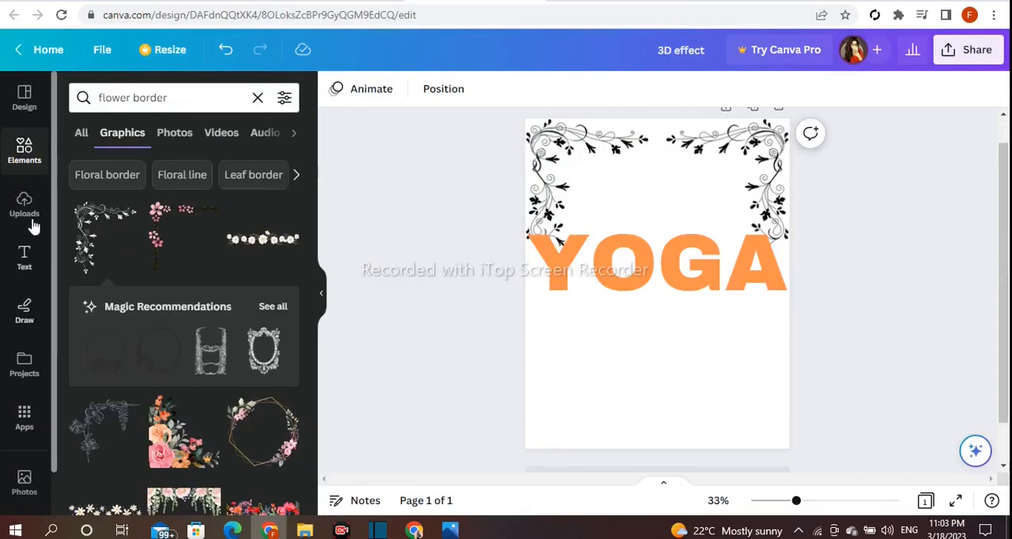
# Return to the Canva design and upload pngegg (1) and pngegg (2) from the Downloads folder
pyautogui.click(33, 221)
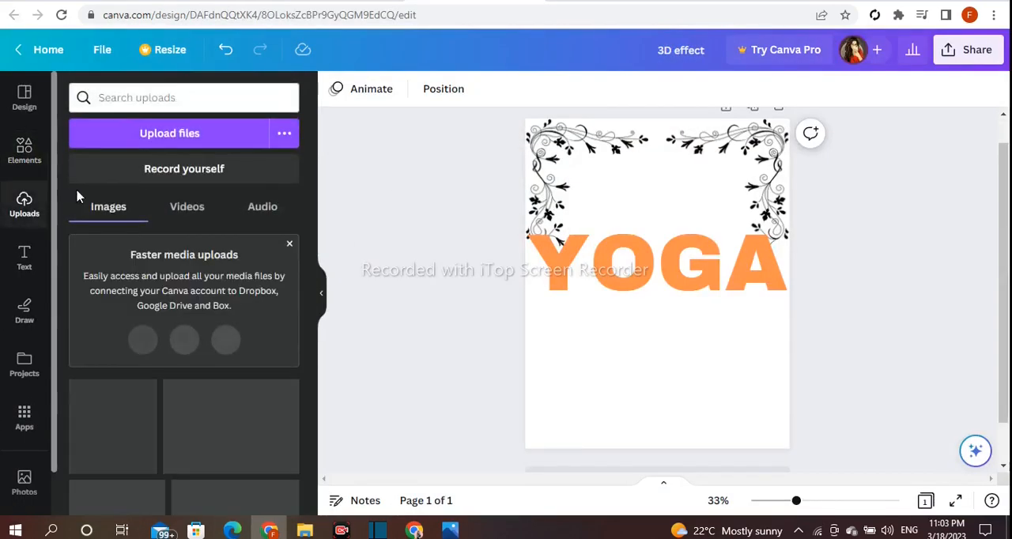
pyautogui.click(242, 136)
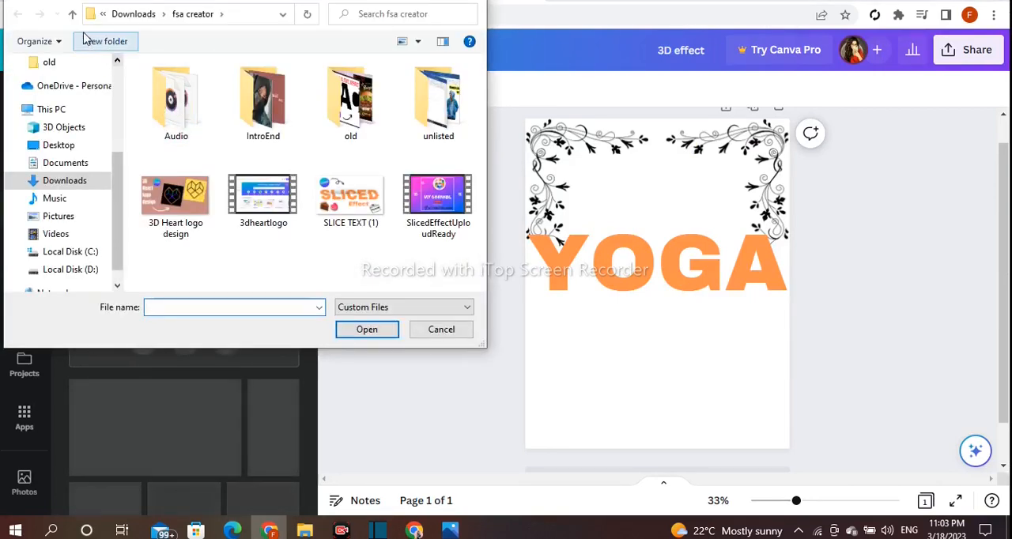
pyautogui.click(72, 15)
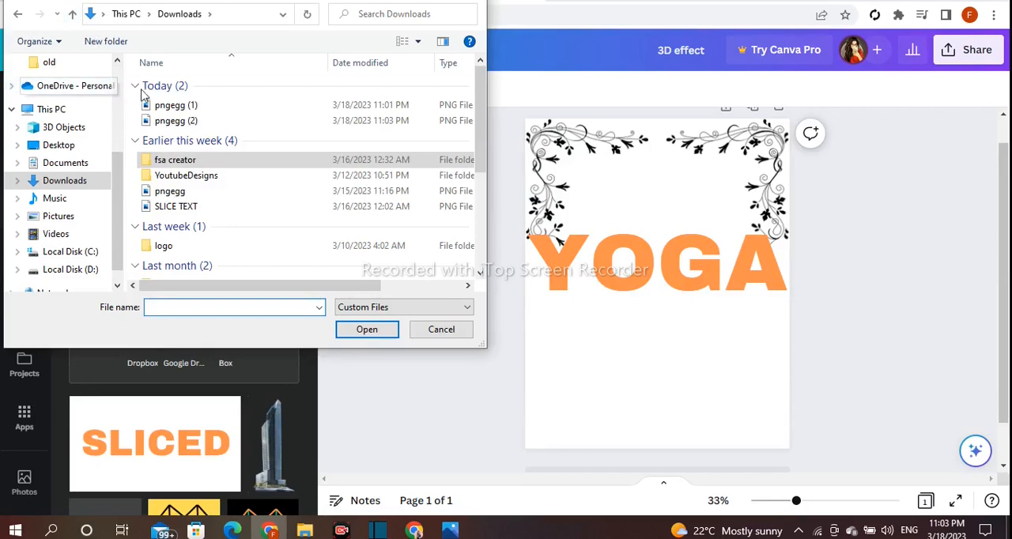
pyautogui.moveTo(130, 98); pyautogui.dragTo(146, 132)
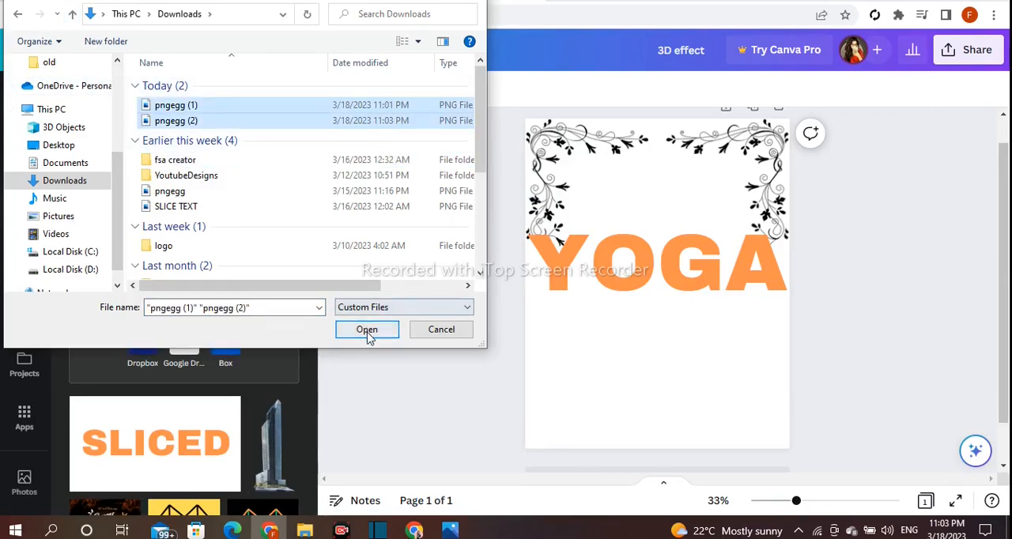
pyautogui.click(365, 330)
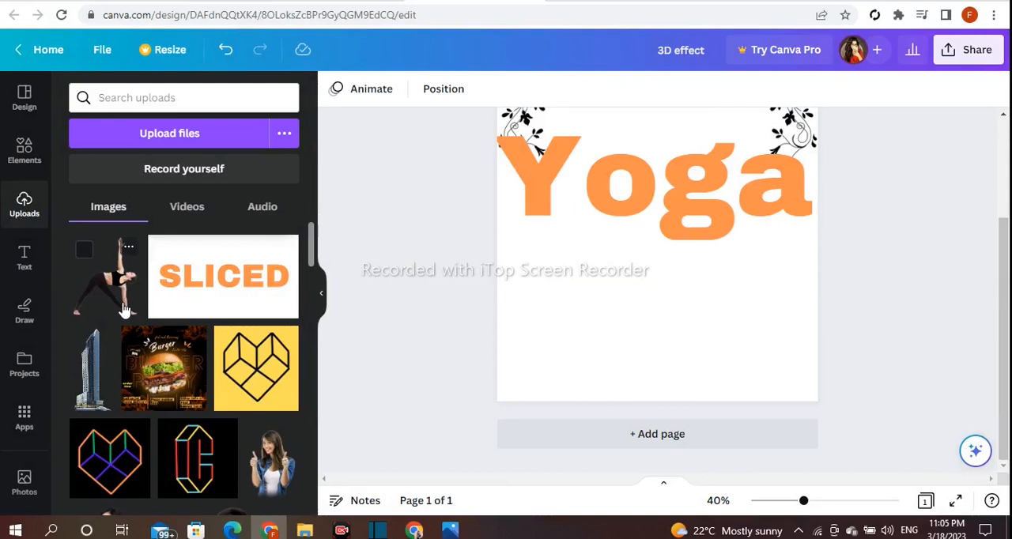
# Place the uploaded yoga woman image in the lower part of the page and flip it horizontally
pyautogui.click(125, 309)
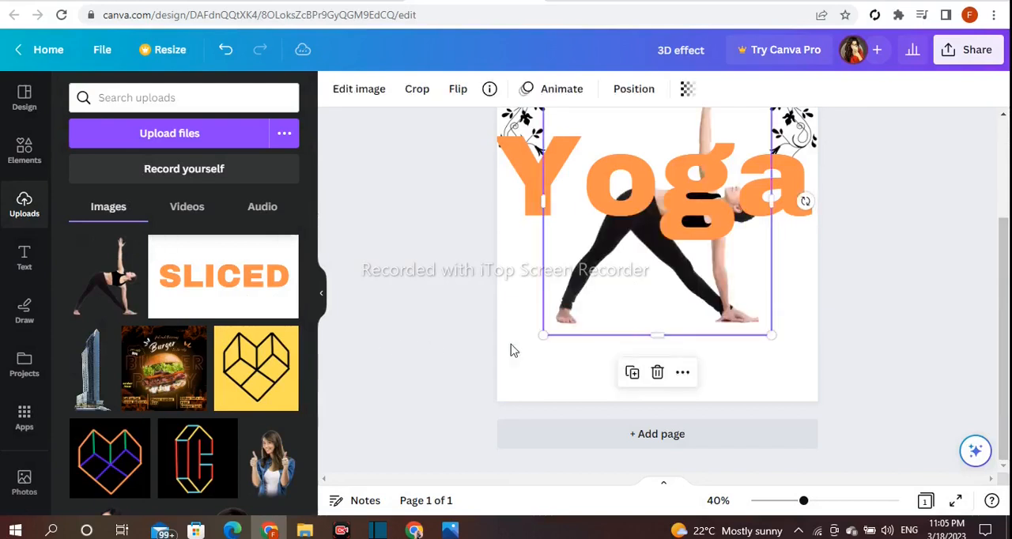
pyautogui.moveTo(679, 294); pyautogui.dragTo(666, 345)
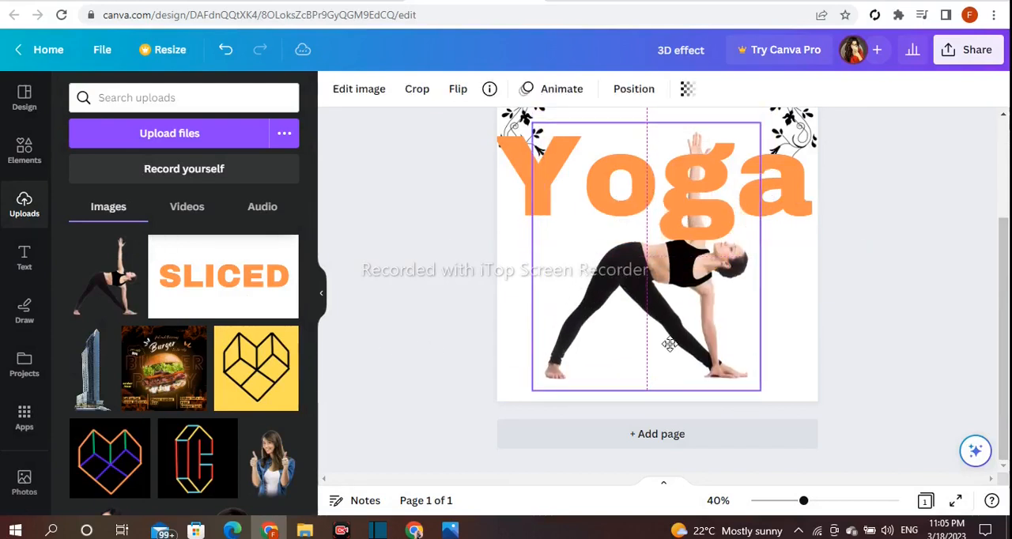
pyautogui.click(456, 92)
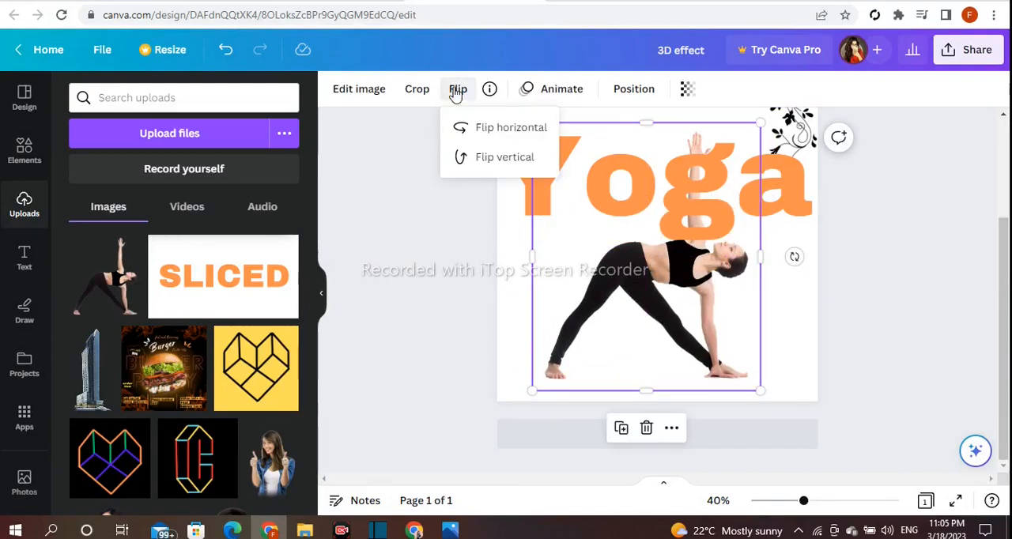
pyautogui.click(476, 129)
# Resize and reposition the yoga woman image so her raised arm crosses the "o" of the Yoga heading
pyautogui.moveTo(639, 269)
pyautogui.mouseDown()
pyautogui.moveTo(637, 316)
pyautogui.moveTo(644, 287)
pyautogui.mouseUp()
pyautogui.moveTo(765, 142); pyautogui.dragTo(732, 185)
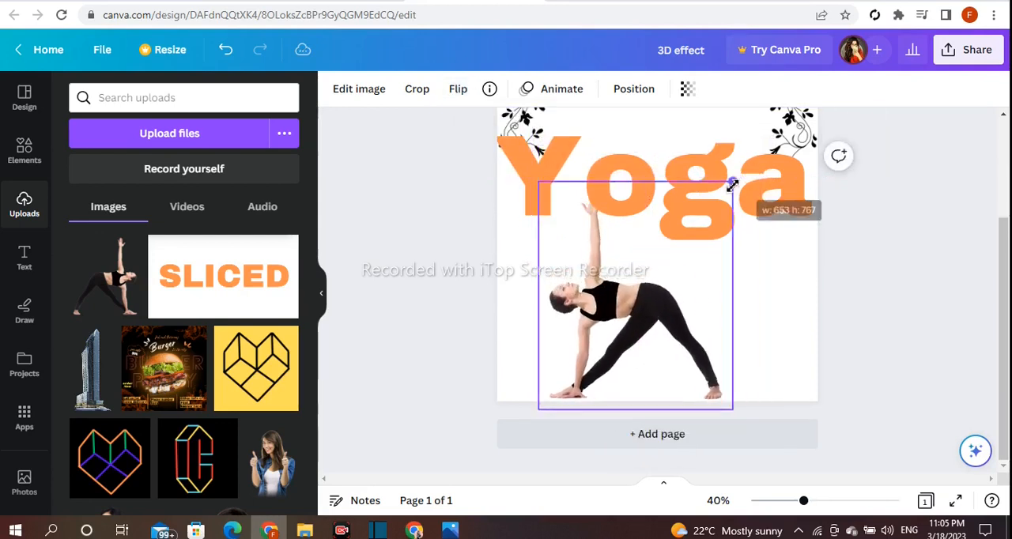
pyautogui.moveTo(672, 271); pyautogui.dragTo(695, 230)
pyautogui.moveTo(756, 381); pyautogui.dragTo(759, 392)
pyautogui.moveTo(704, 339)
pyautogui.mouseDown()
pyautogui.moveTo(695, 335)
pyautogui.moveTo(707, 337)
pyautogui.mouseUp()
pyautogui.moveTo(688, 138); pyautogui.dragTo(688, 119)
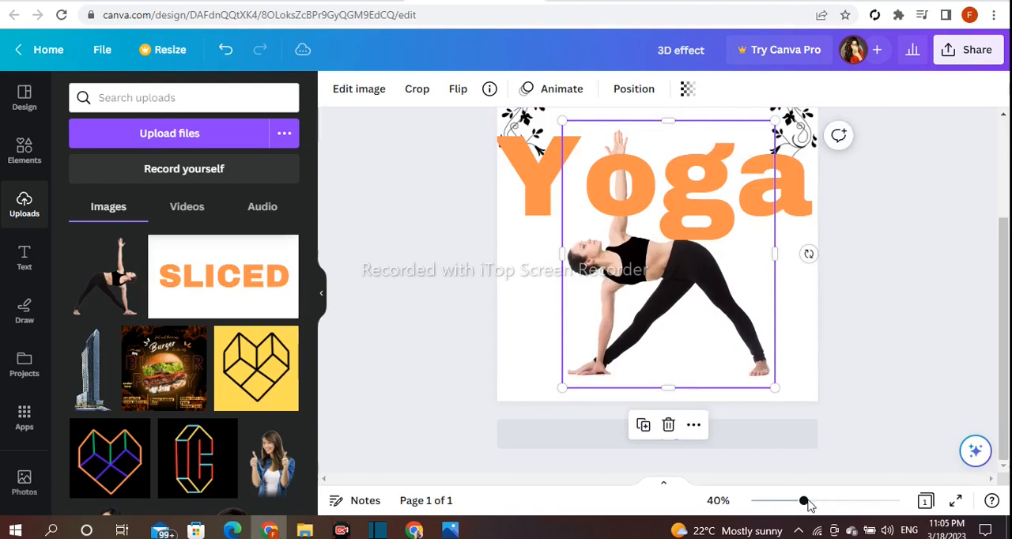
# Enlarge the yoga woman image slightly and fine-tune its position beneath the Yoga heading
pyautogui.moveTo(562, 387); pyautogui.dragTo(555, 394)
pyautogui.moveTo(603, 365)
pyautogui.mouseDown()
pyautogui.moveTo(606, 354)
pyautogui.moveTo(602, 363)
pyautogui.mouseUp()
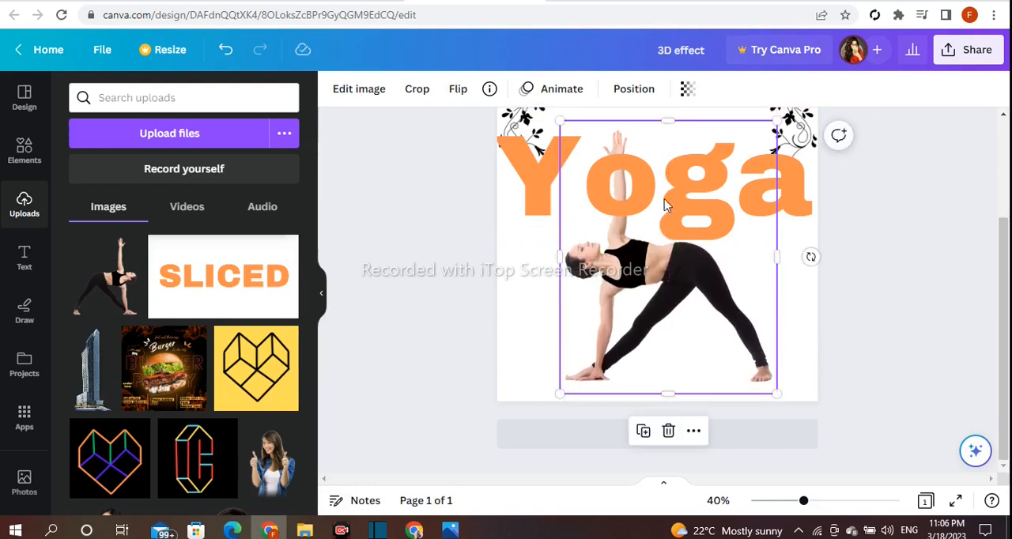
pyautogui.moveTo(677, 121); pyautogui.dragTo(678, 115)
pyautogui.moveTo(660, 282); pyautogui.dragTo(664, 296)
pyautogui.moveTo(654, 329); pyautogui.dragTo(651, 321)
pyautogui.click(465, 315)
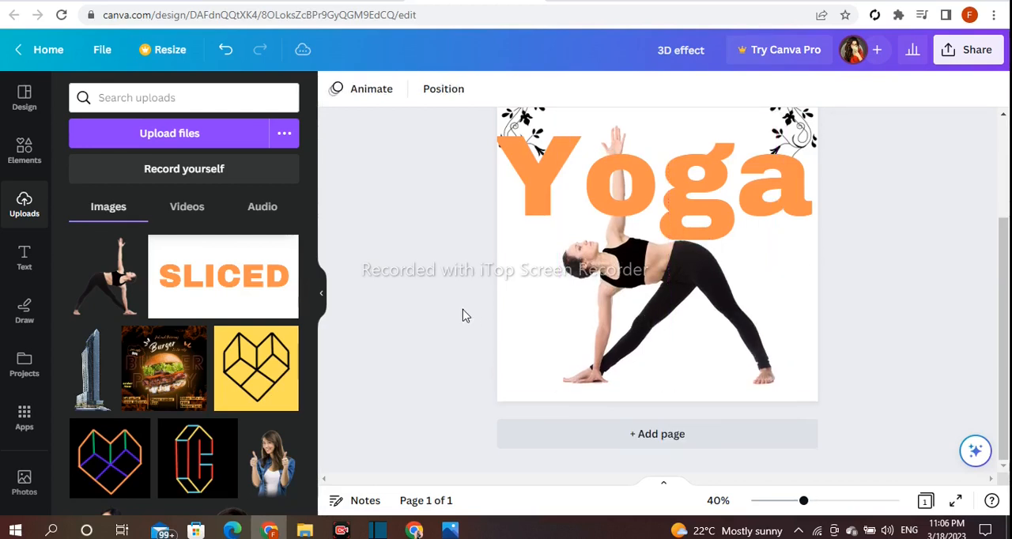
pyautogui.moveTo(574, 219); pyautogui.dragTo(573, 217)
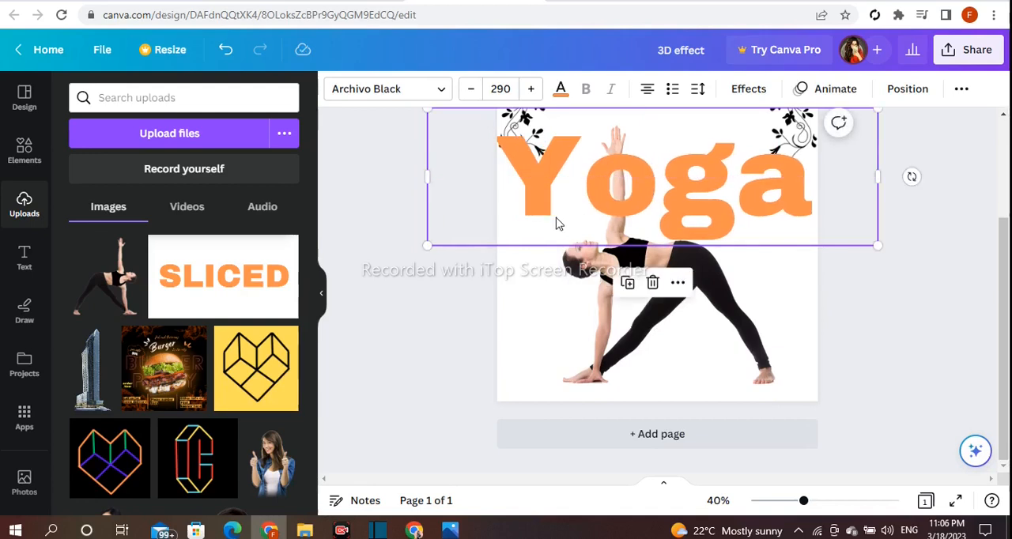
pyautogui.click(420, 293)
# Duplicate the yoga woman image, align the copy over the original and crop it to the raised hand and forearm
pyautogui.click(592, 287)
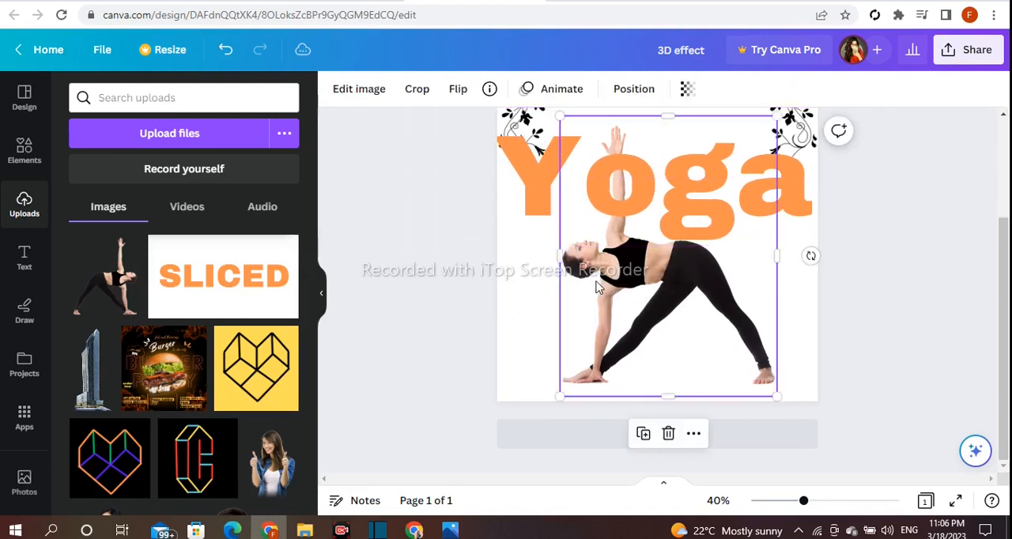
pyautogui.click(645, 434)
pyautogui.moveTo(652, 324); pyautogui.dragTo(648, 319)
pyautogui.moveTo(673, 399); pyautogui.dragTo(668, 196)
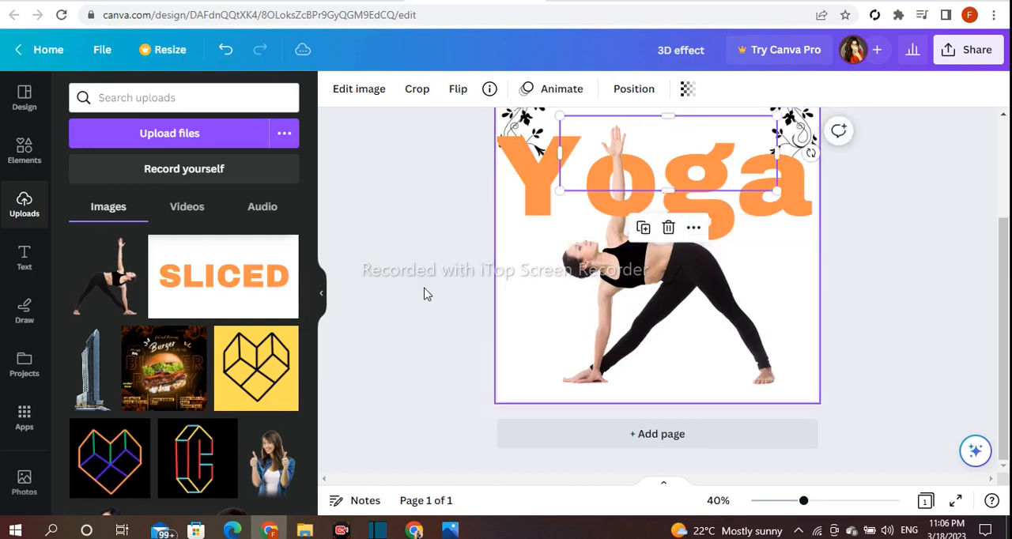
pyautogui.click(416, 299)
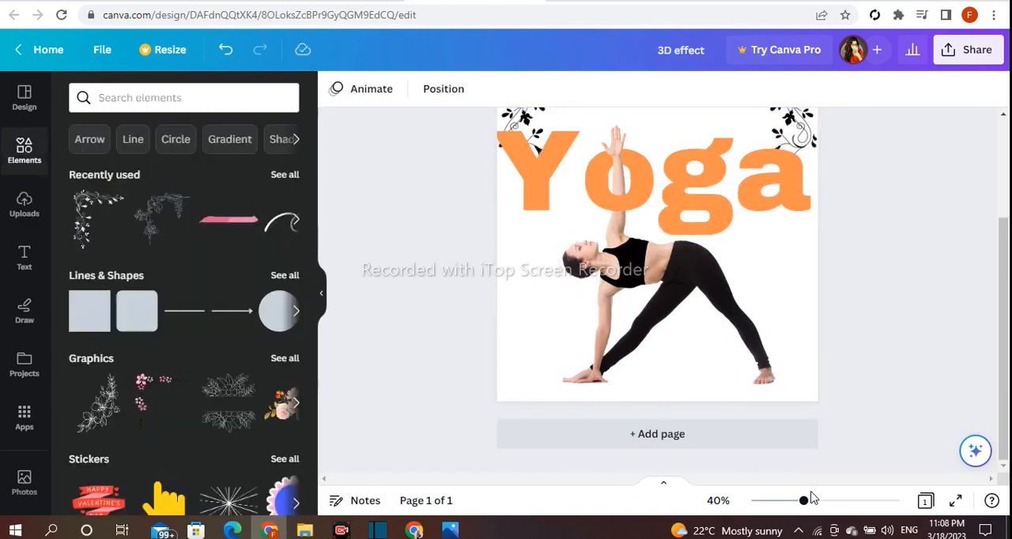
# Search the elements for "shadow" graphics and add the soft oval shadow from the graphics results to the page
pyautogui.click(166, 98)
pyautogui.write('shadow')
pyautogui.press('Return')
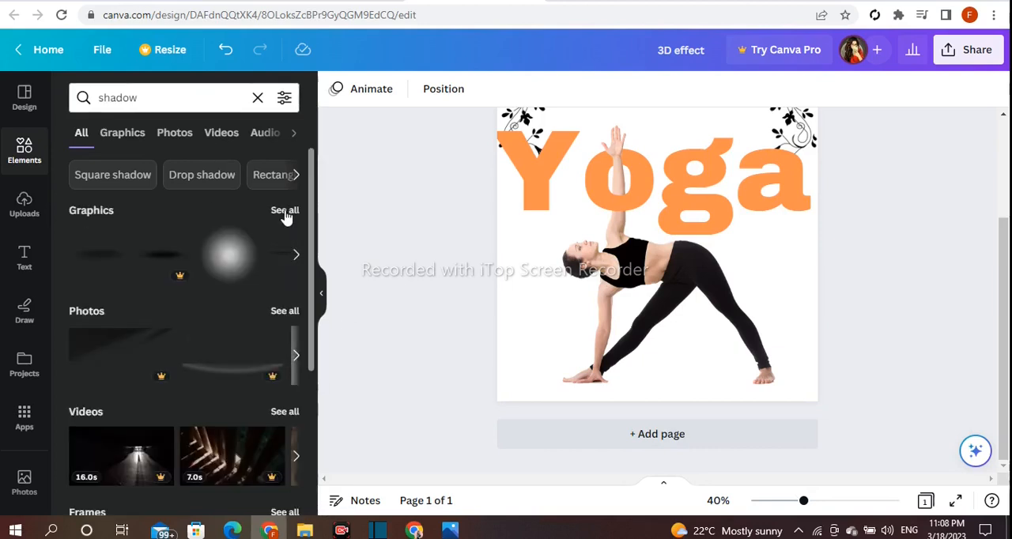
pyautogui.click(284, 211)
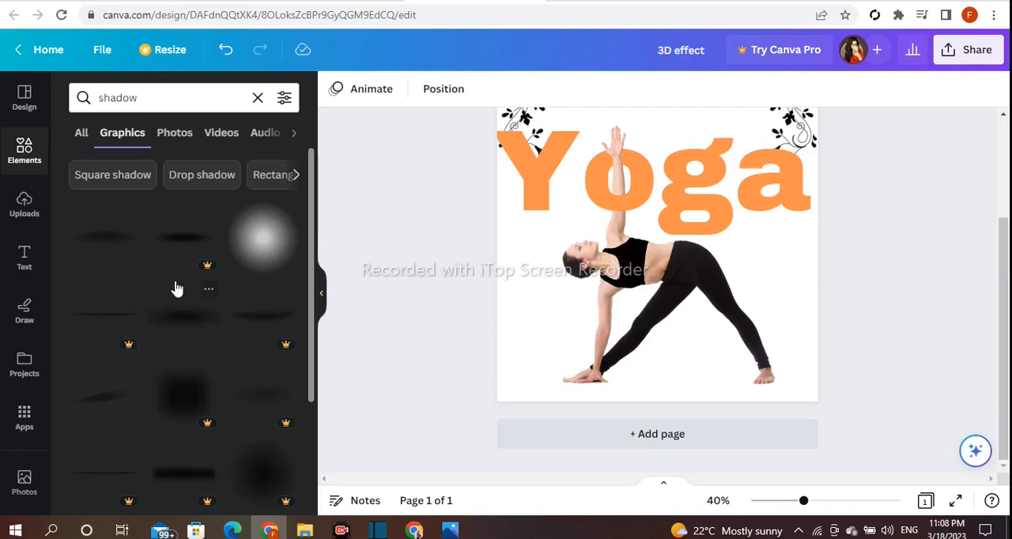
pyautogui.click(123, 253)
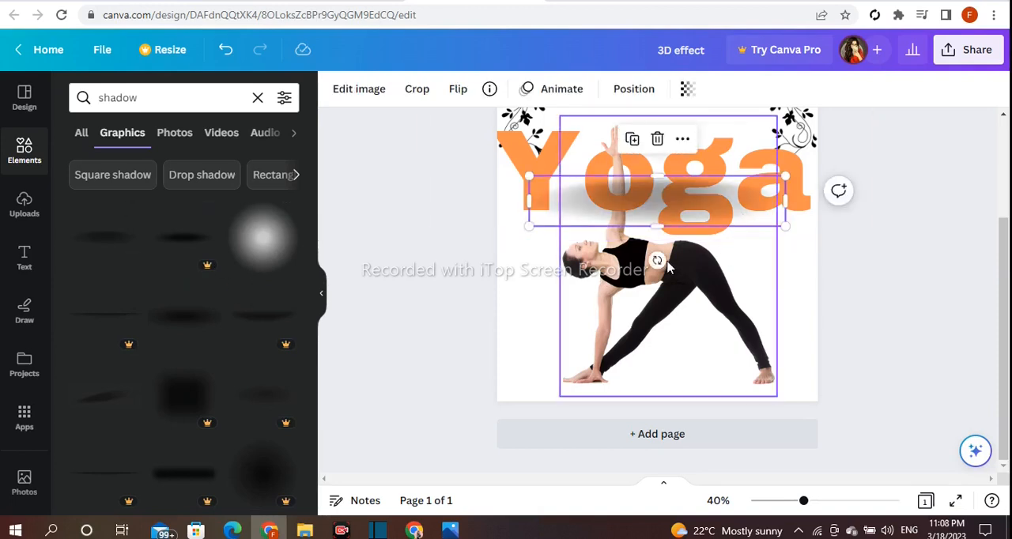
# Rotate the shadow to vertical, shrink it to a narrow strip and place it along the raised forearm over the "o"
pyautogui.moveTo(656, 261); pyautogui.dragTo(579, 210)
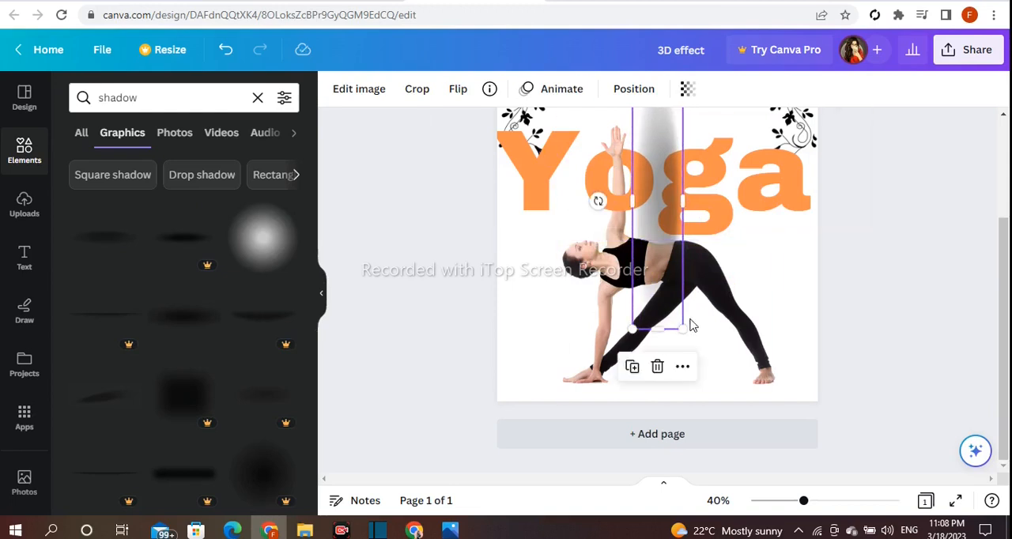
pyautogui.moveTo(684, 330); pyautogui.dragTo(654, 184)
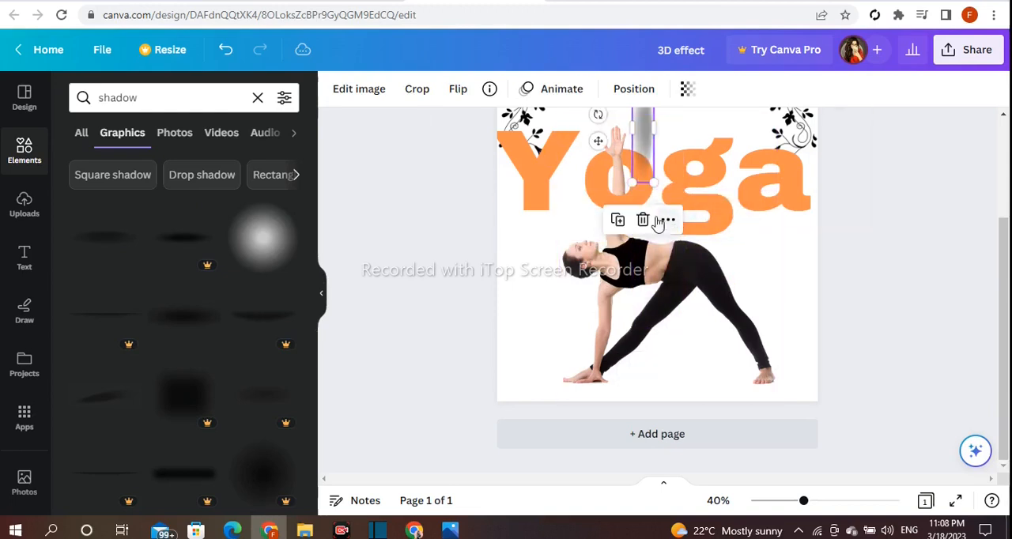
pyautogui.moveTo(594, 144); pyautogui.dragTo(597, 207)
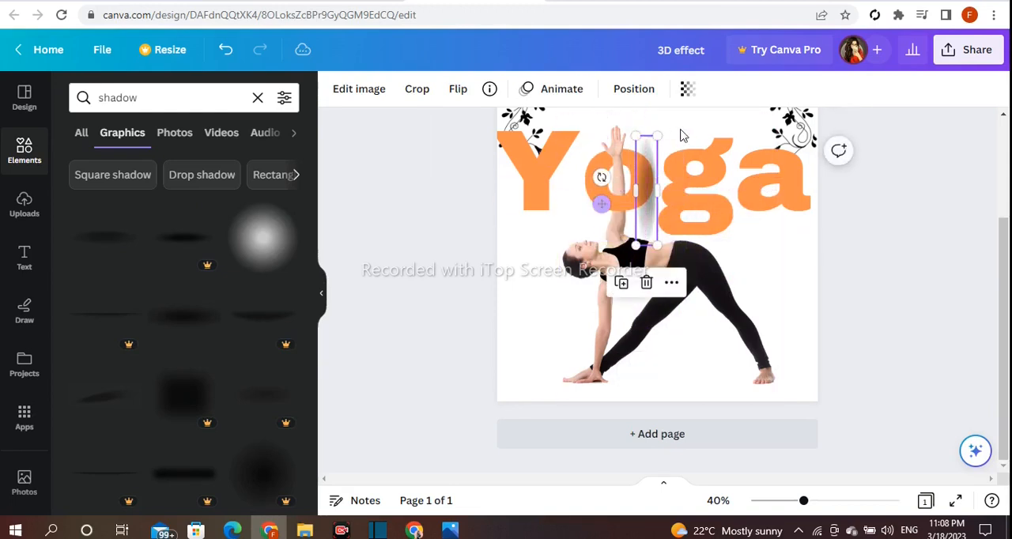
pyautogui.moveTo(660, 138); pyautogui.dragTo(646, 188)
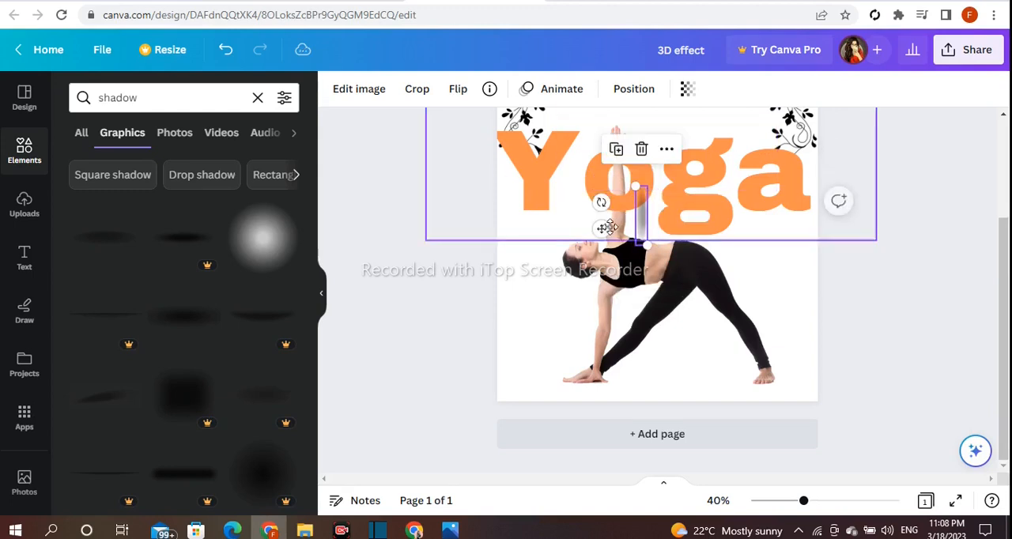
pyautogui.moveTo(599, 229); pyautogui.dragTo(637, 179)
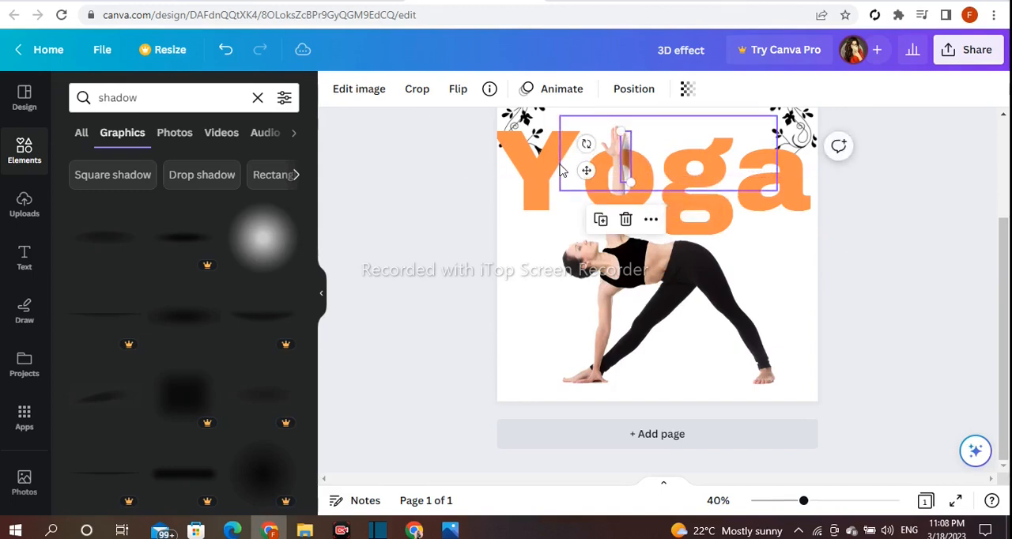
pyautogui.click(656, 224)
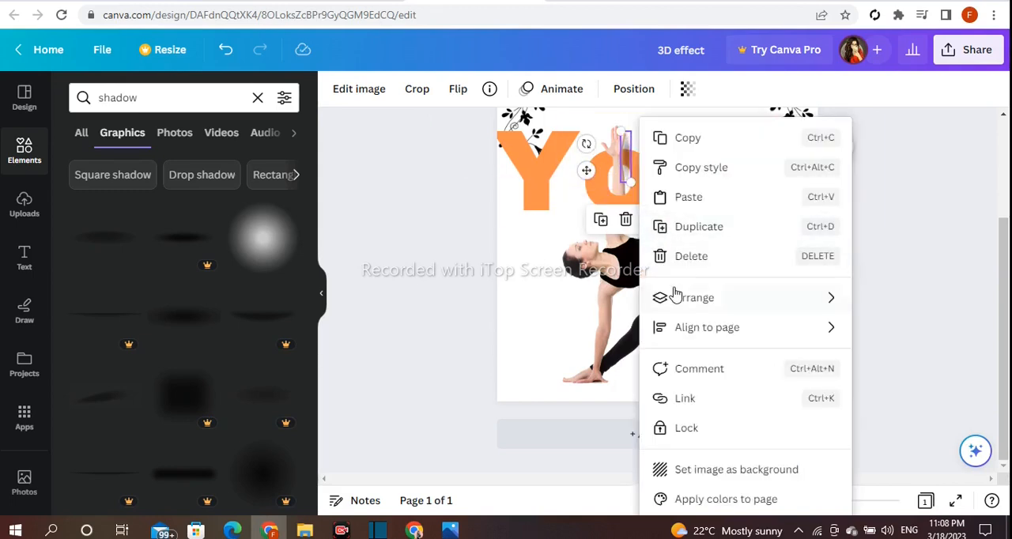
pyautogui.moveTo(677, 295)
pyautogui.click(563, 363)
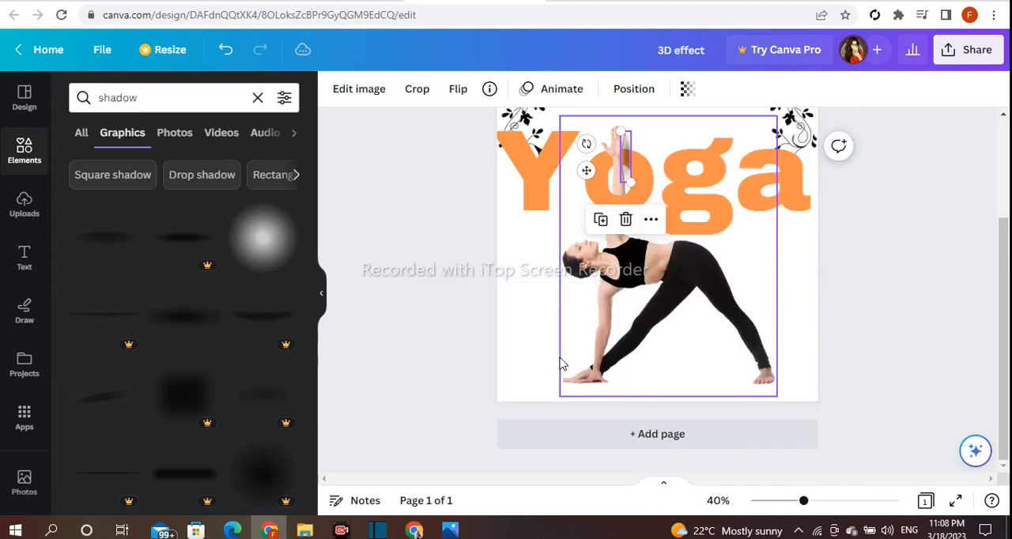
# Nudge the shadow closer against the raised forearm and set its transparency to 57
pyautogui.moveTo(582, 167); pyautogui.dragTo(583, 172)
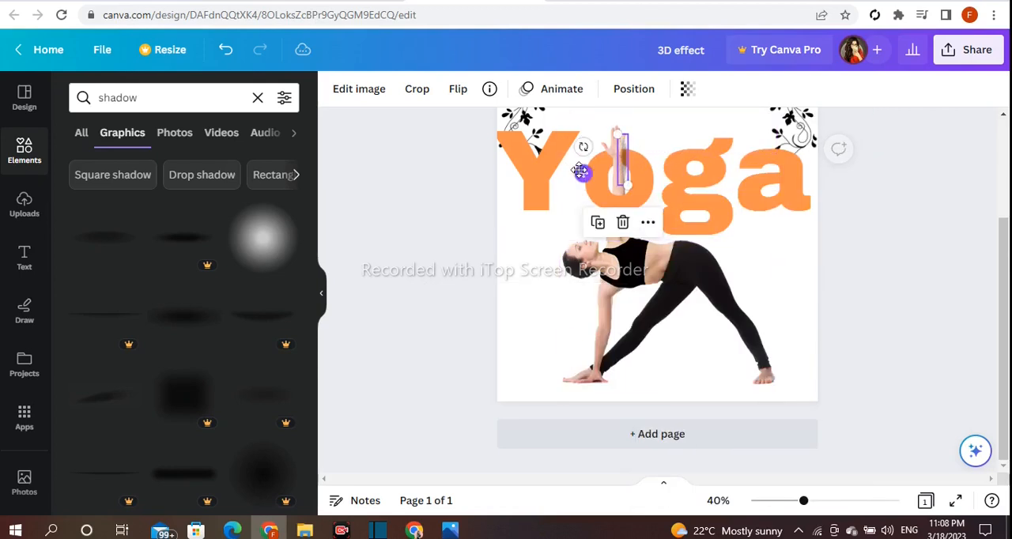
pyautogui.click(686, 88)
pyautogui.moveTo(674, 152); pyautogui.dragTo(644, 150)
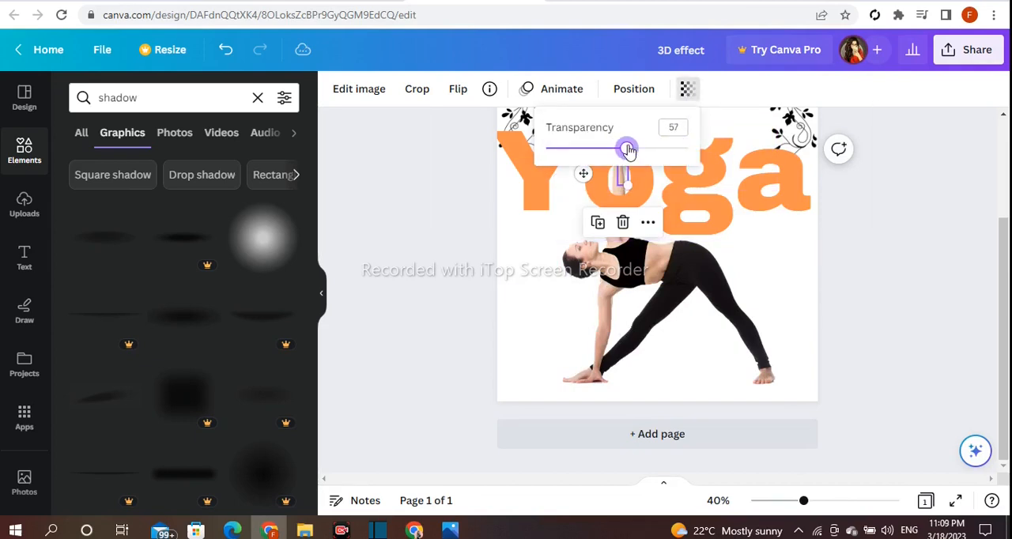
pyautogui.click(842, 226)
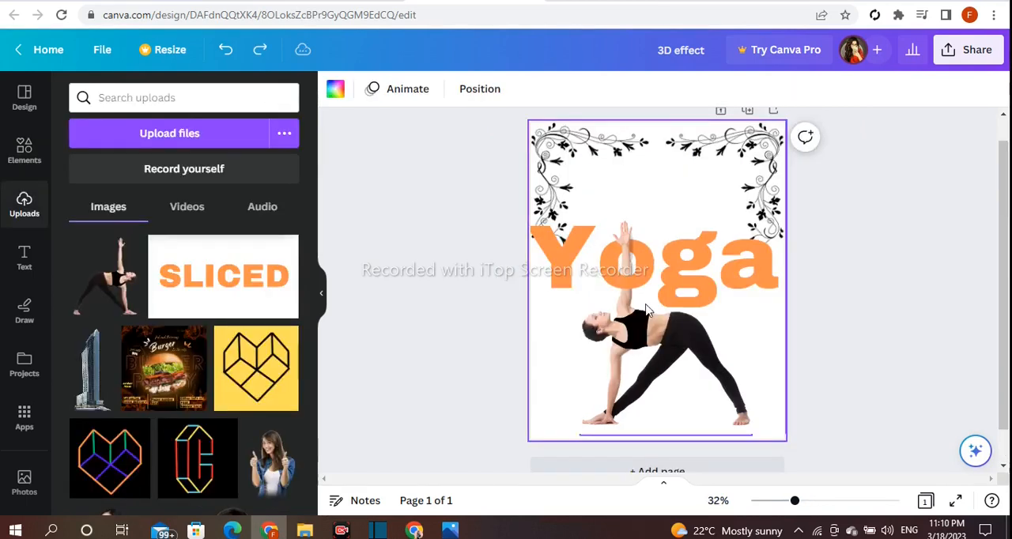
# Try solid page background colors, including the light peach photo color and the default yellow
pyautogui.click(335, 90)
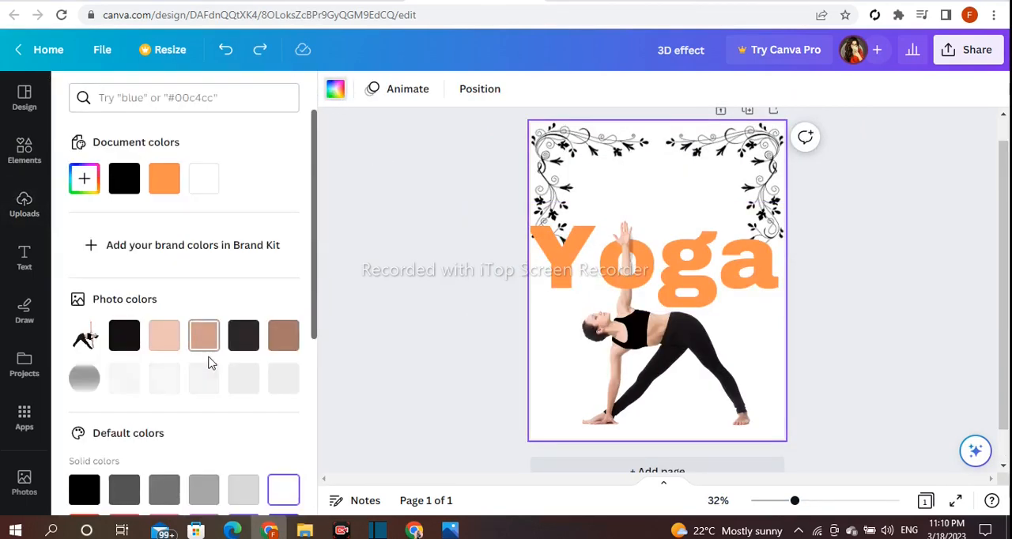
pyautogui.click(168, 347)
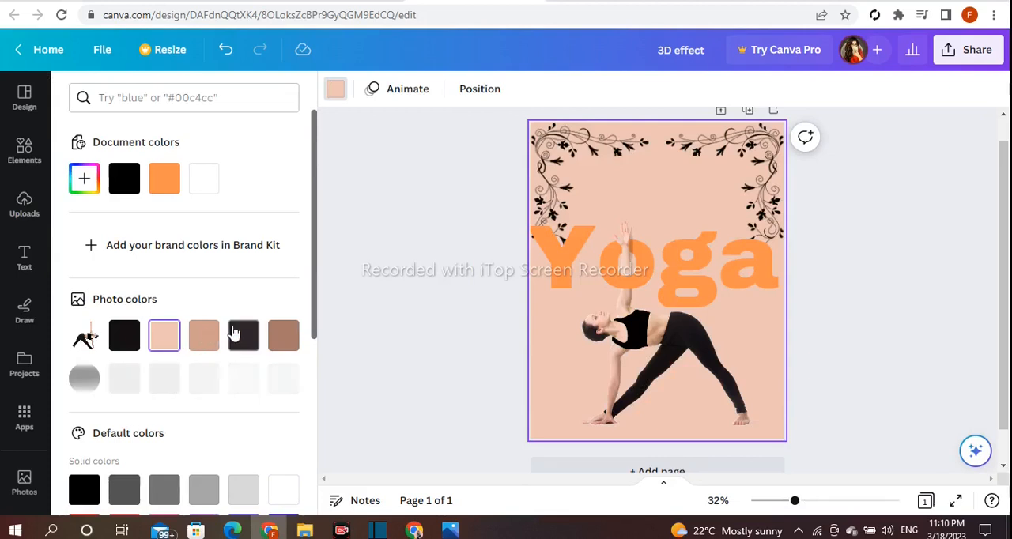
pyautogui.scroll(-5, 233, 335)
pyautogui.click(253, 396)
pyautogui.click(209, 388)
pyautogui.scroll(-1, 212, 387)
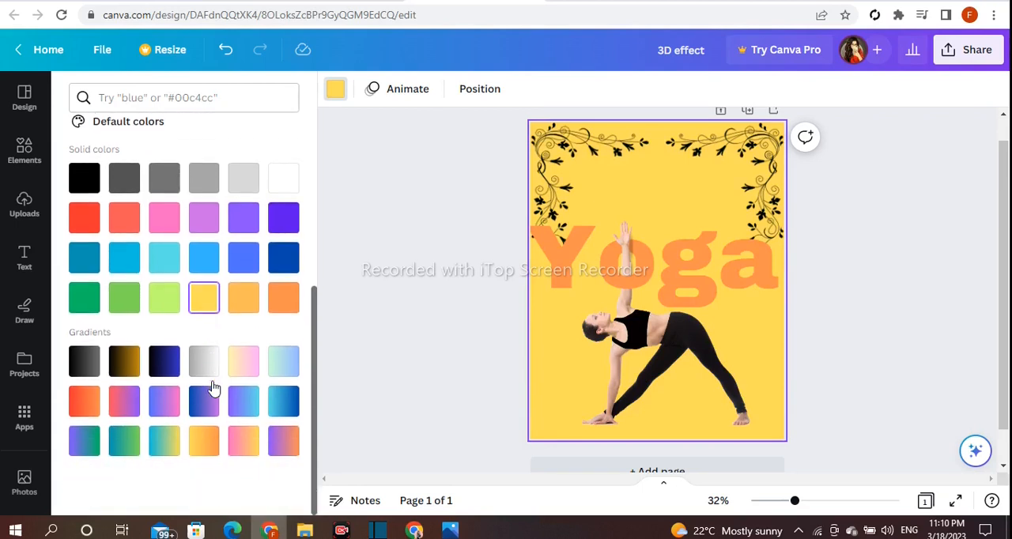
# Try several gradient page backgrounds, including grey-white, yellow-pink, black-grey, black-blue and blue-yellow
pyautogui.click(208, 365)
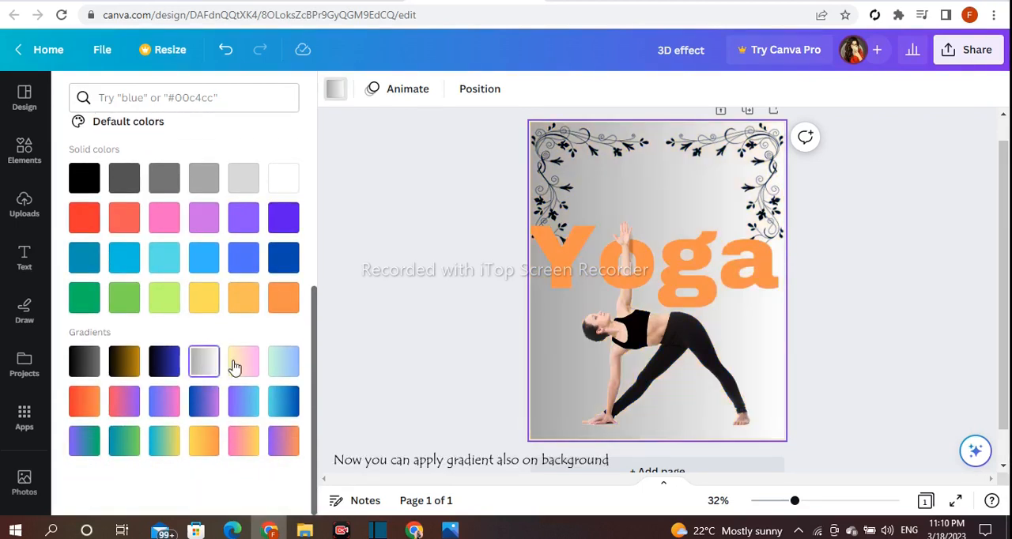
pyautogui.click(234, 366)
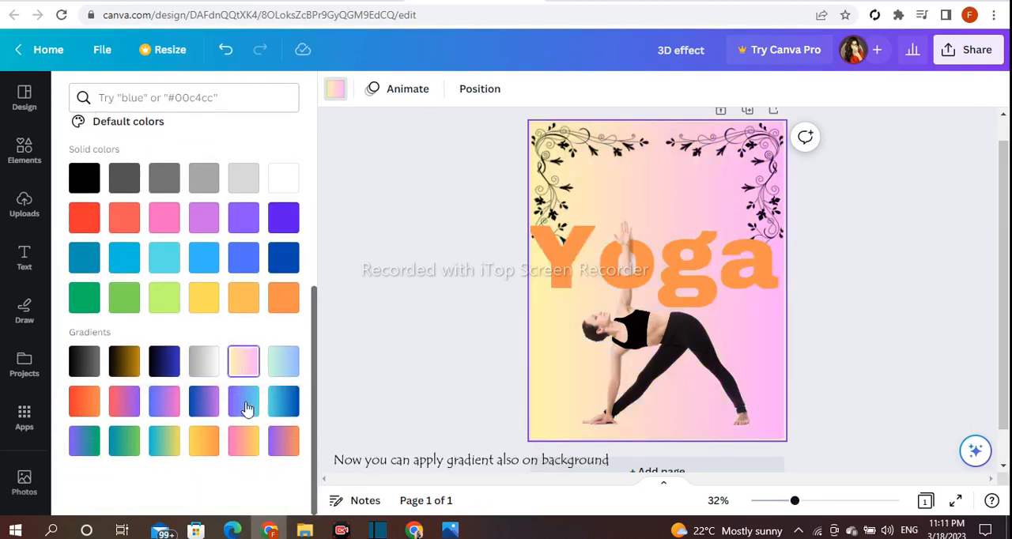
pyautogui.click(84, 371)
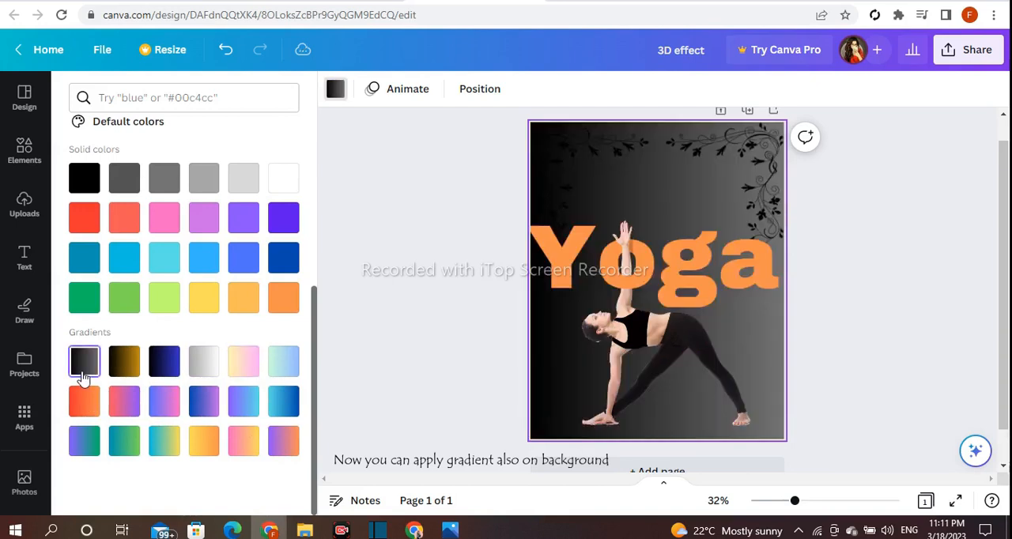
pyautogui.click(164, 363)
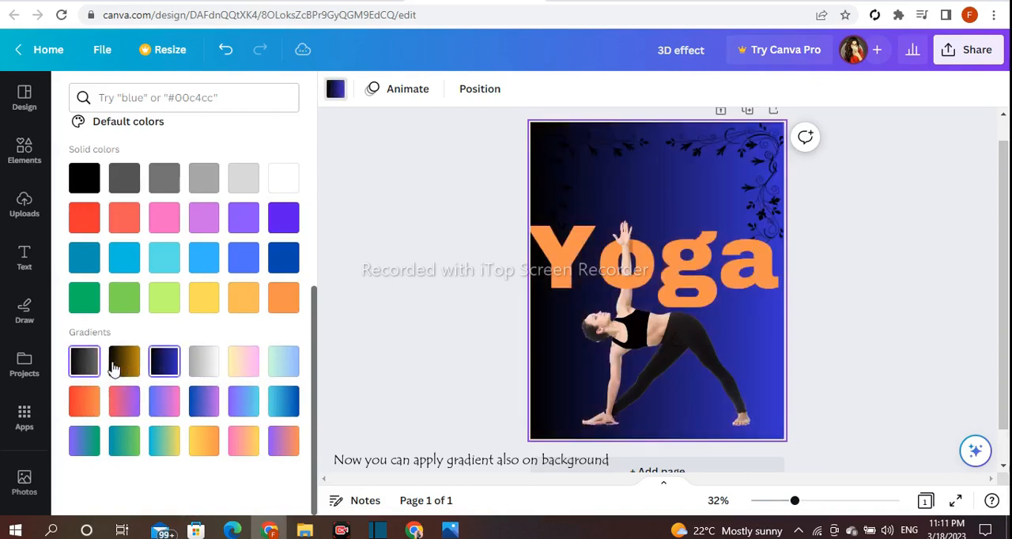
pyautogui.click(162, 447)
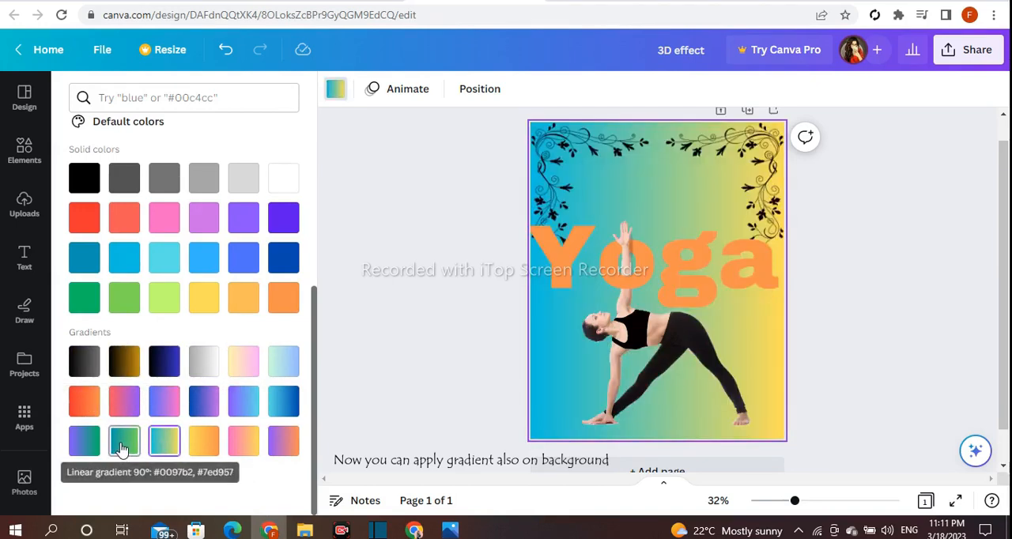
pyautogui.click(123, 449)
pyautogui.click(204, 365)
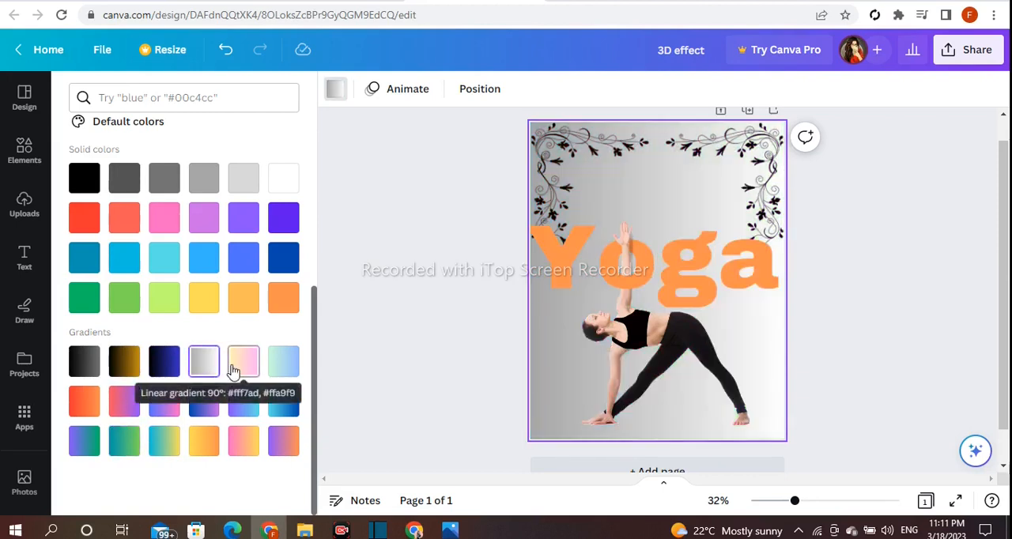
pyautogui.click(242, 362)
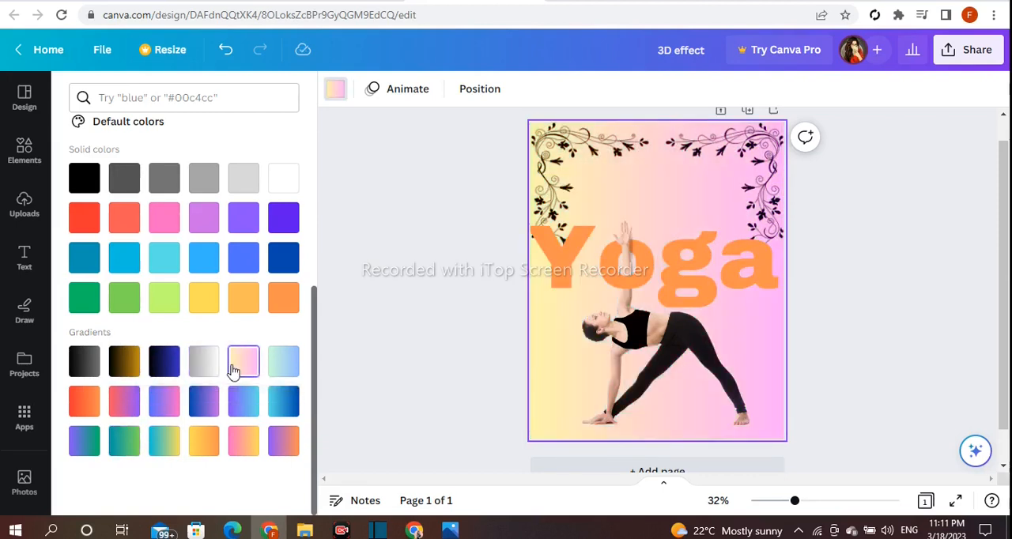
# Apply the light peach photo color to the page background and lighten it to the custom color #FFE9DF
pyautogui.scroll(2, 233, 372)
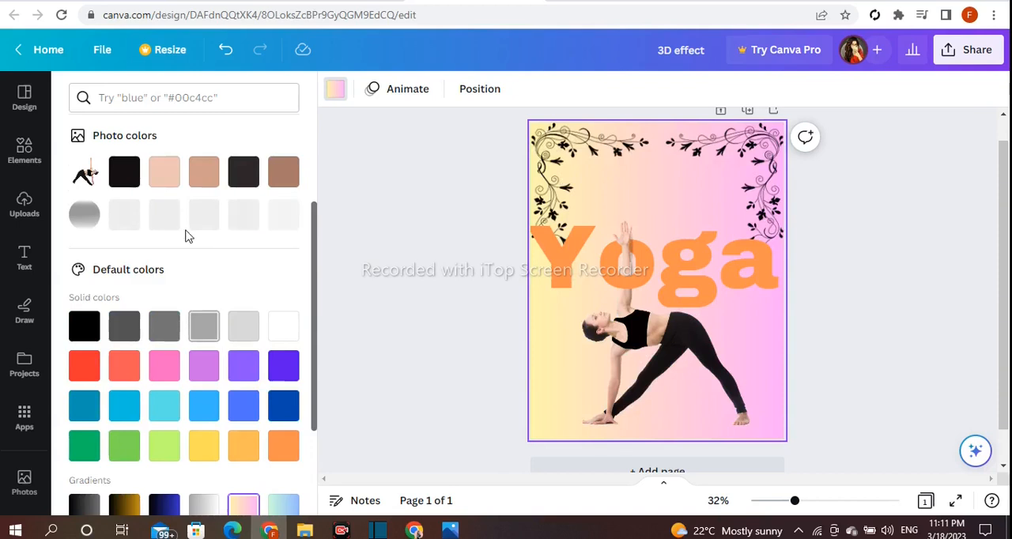
pyautogui.click(159, 186)
pyautogui.scroll(2, 226, 309)
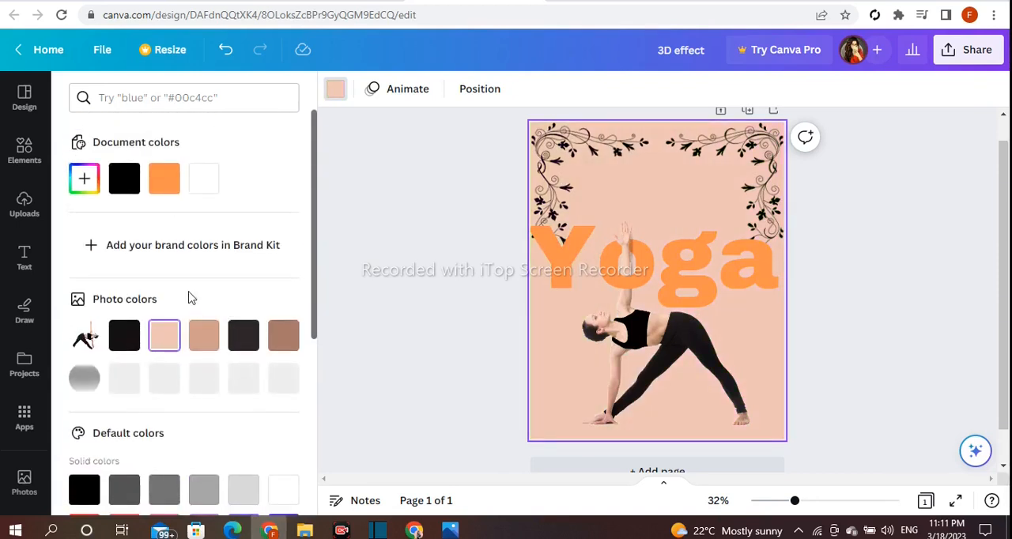
pyautogui.click(85, 179)
pyautogui.moveTo(166, 260); pyautogui.dragTo(94, 249)
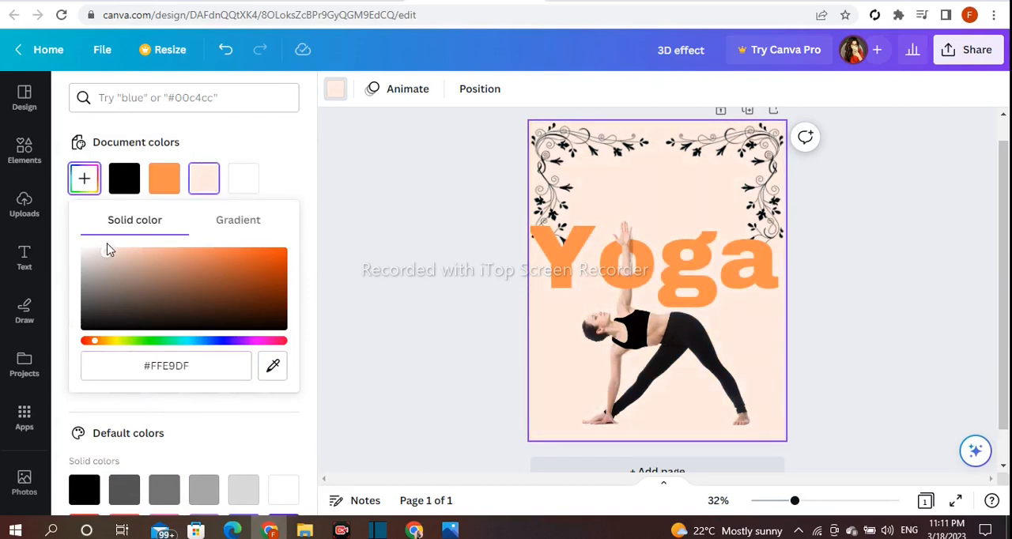
pyautogui.click(350, 249)
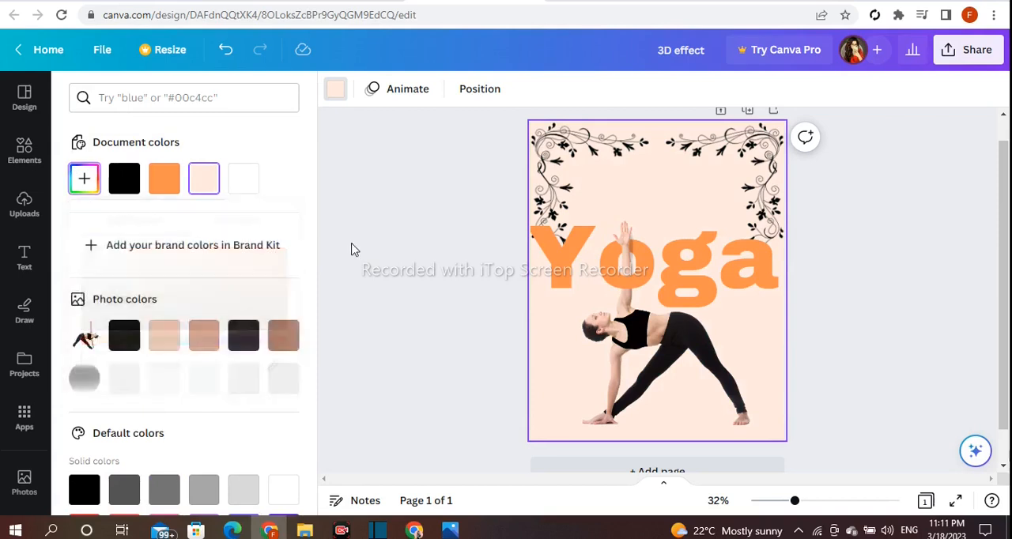
pyautogui.click(354, 250)
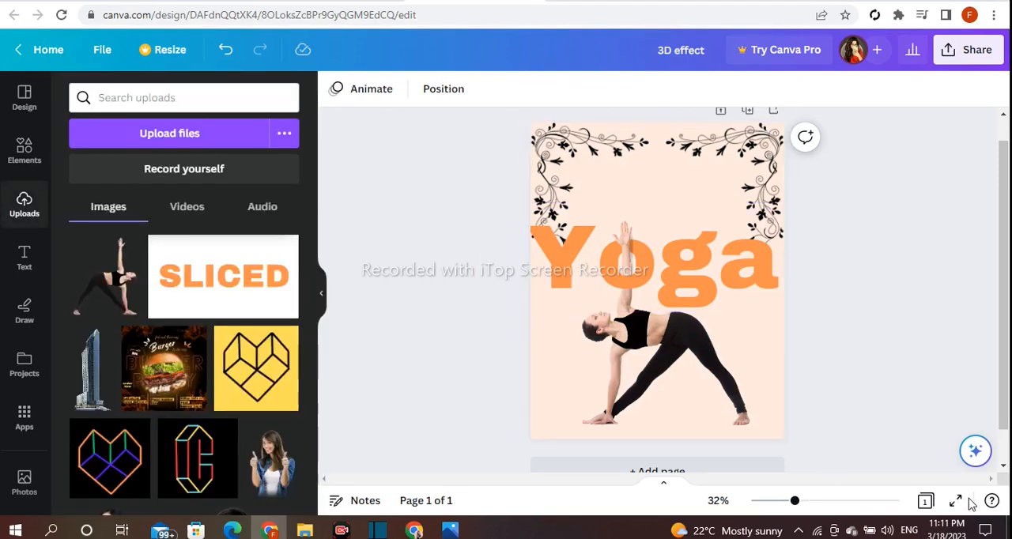
# Hide the uploads panel and view the finished page at 32% zoom
pyautogui.moveTo(796, 503)
pyautogui.mouseDown()
pyautogui.moveTo(809, 503)
pyautogui.moveTo(788, 503)
pyautogui.mouseUp()
pyautogui.click(322, 296)
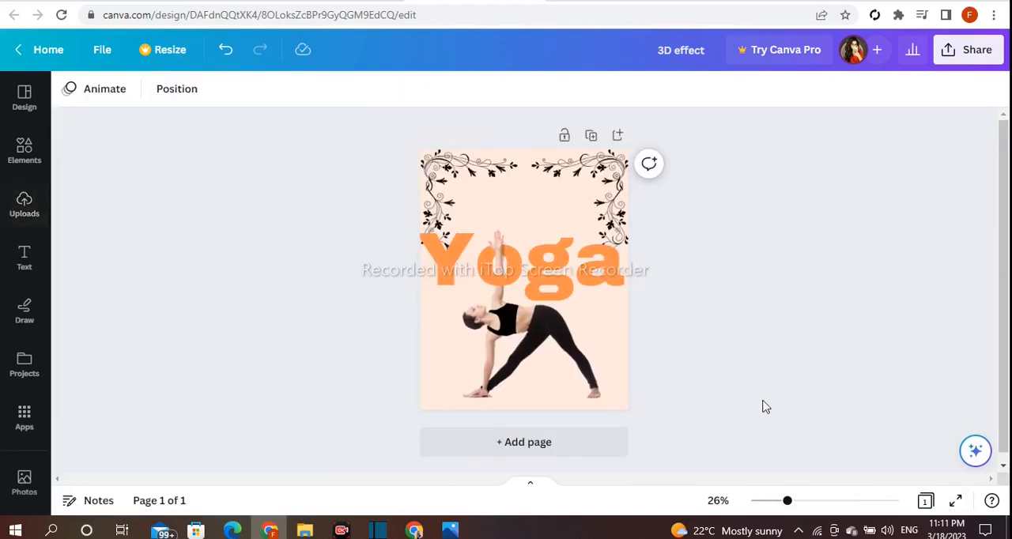
pyautogui.moveTo(788, 507)
pyautogui.mouseDown()
pyautogui.moveTo(773, 505)
pyautogui.moveTo(805, 501)
pyautogui.moveTo(796, 503)
pyautogui.mouseUp()
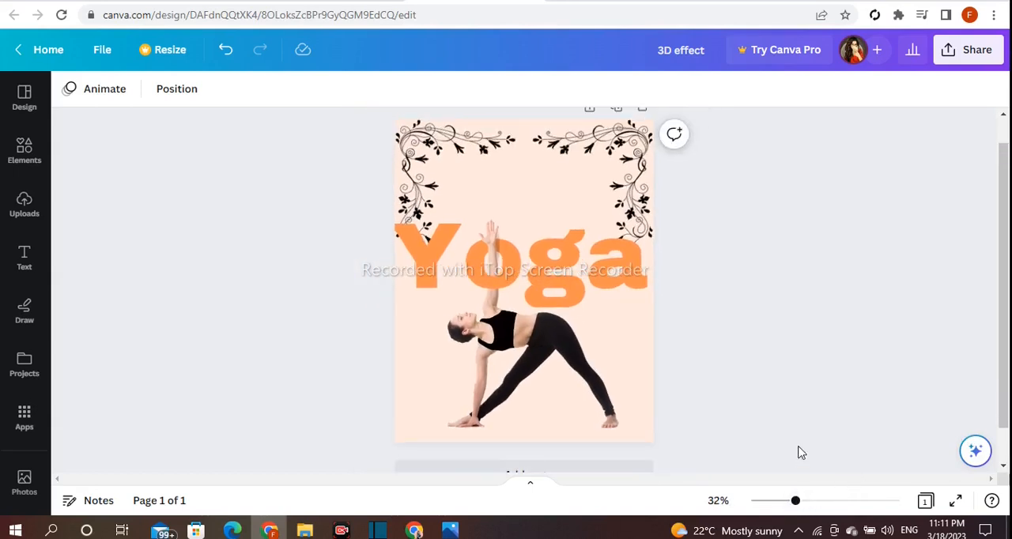